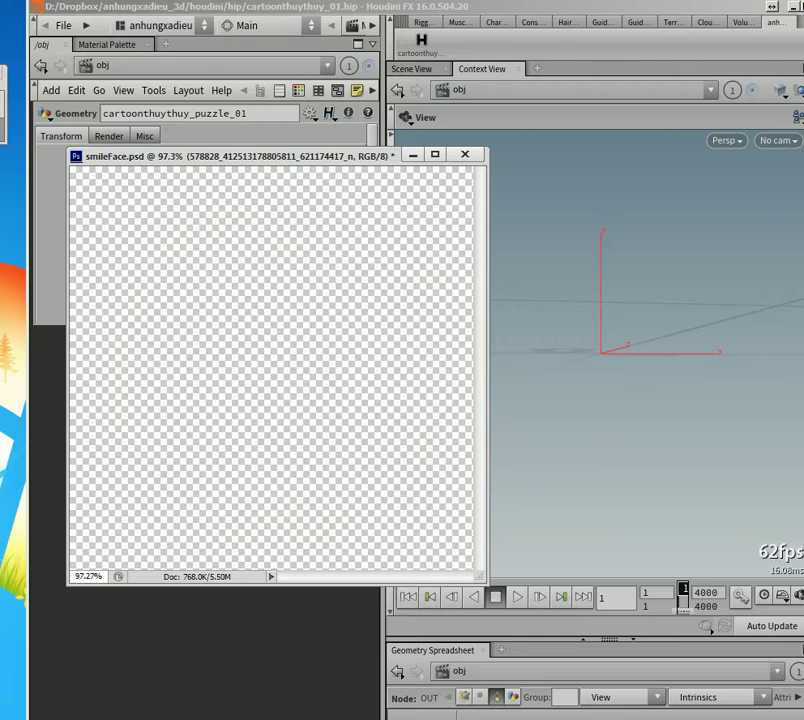
# - Show the portrait puzzle artwork in smileFace.psd and export it for web as a transparent PNG-24, replacing the existing file
pyautogui.moveTo(306, 157); pyautogui.dragTo(360, 190)
pyautogui.click(171, 467)
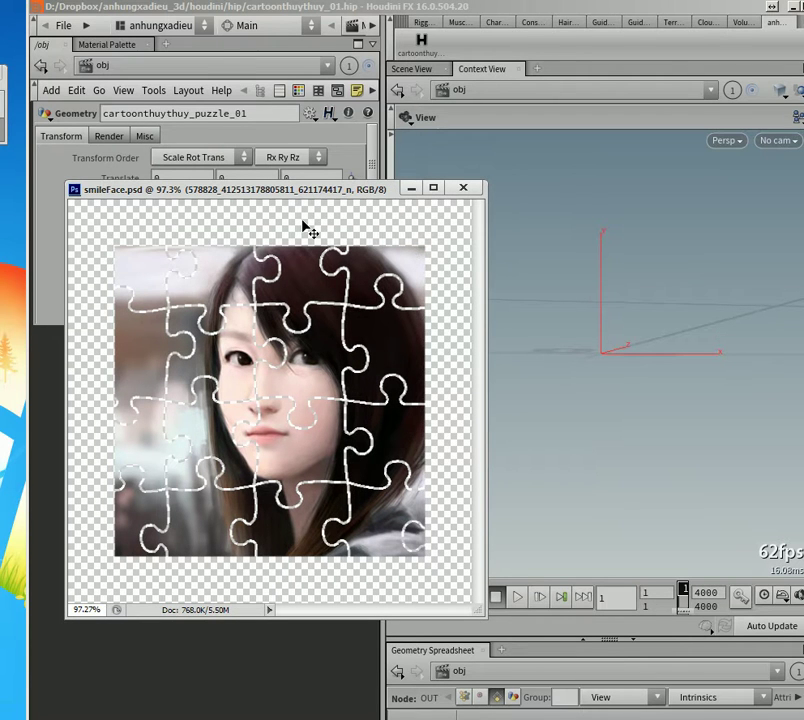
pyautogui.hotkey('ctrl', 'alt', 'shift', 's')
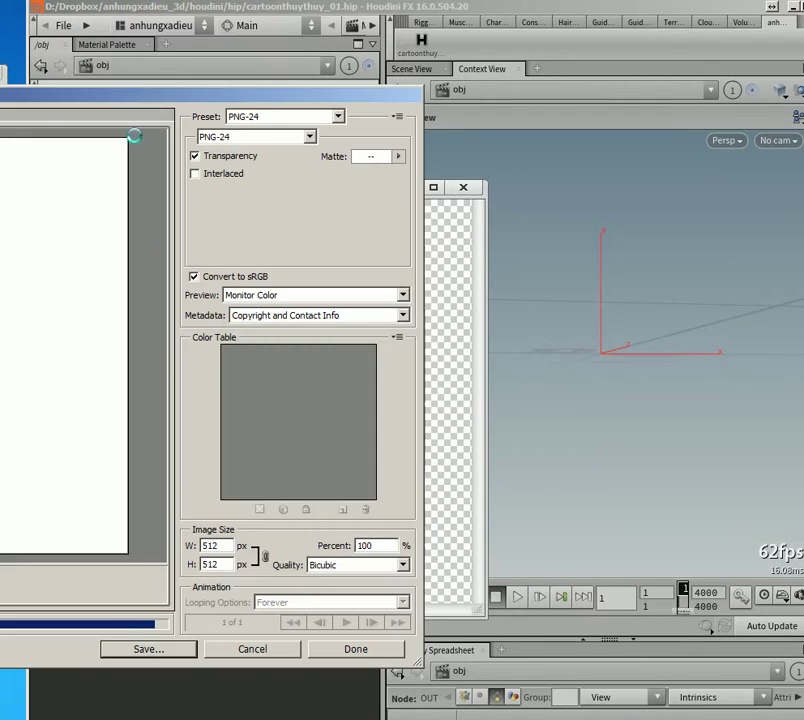
pyautogui.click(146, 650)
pyautogui.press('Return')
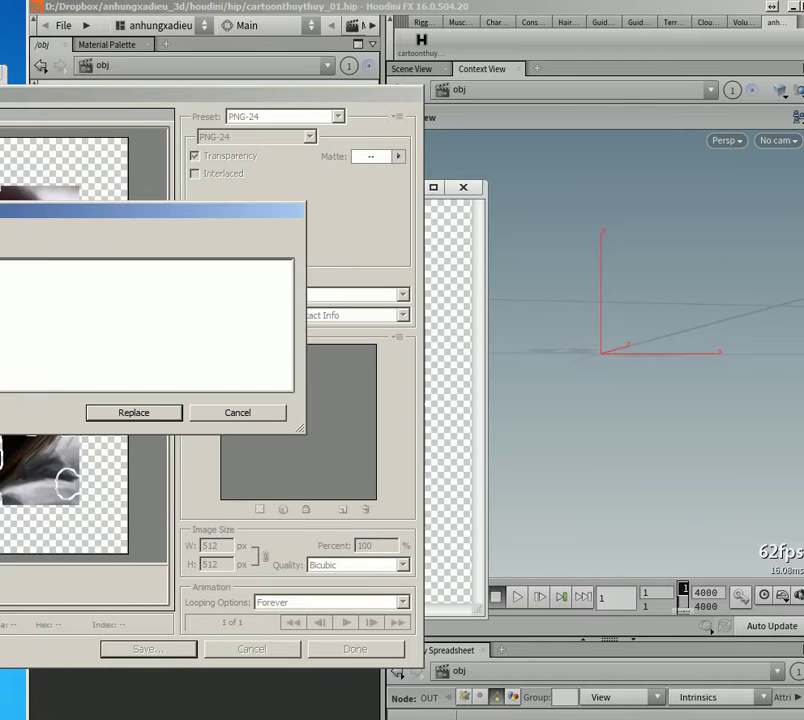
pyautogui.click(133, 414)
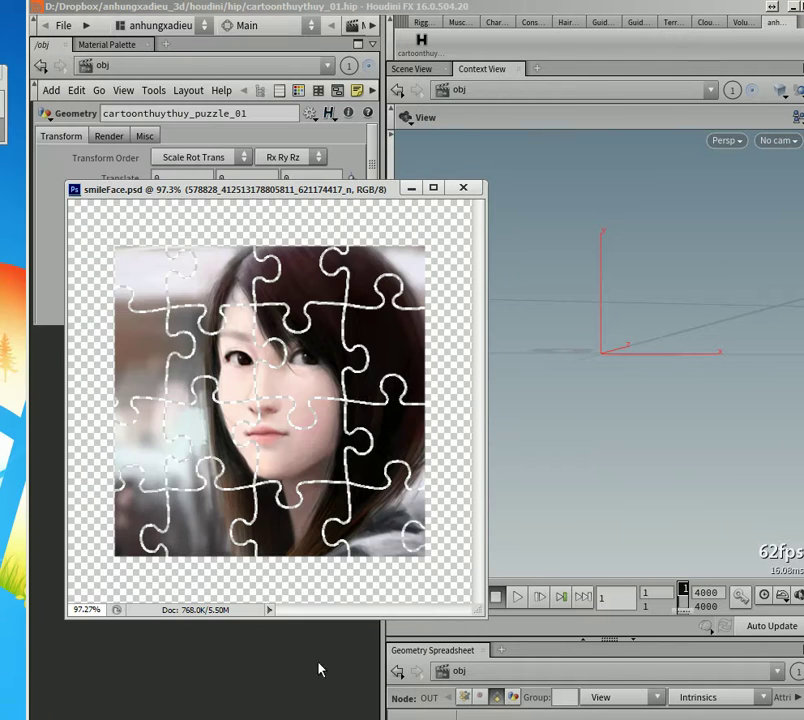
# - Switch to Houdini, generate the puzzle from smileFace.png with the custom cartoonthuythuy tool, and close the tool's window
pyautogui.click(232, 119)
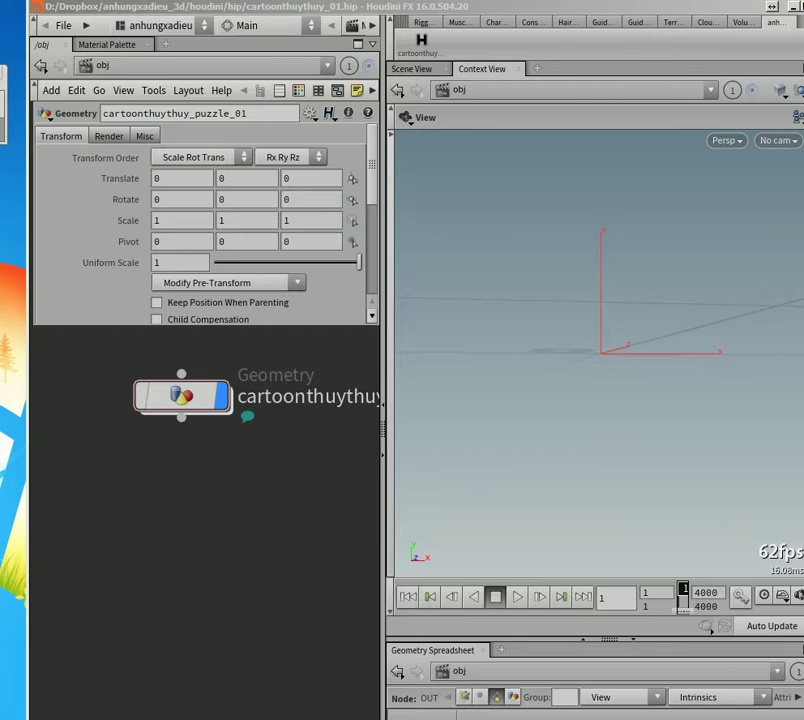
pyautogui.click(422, 41)
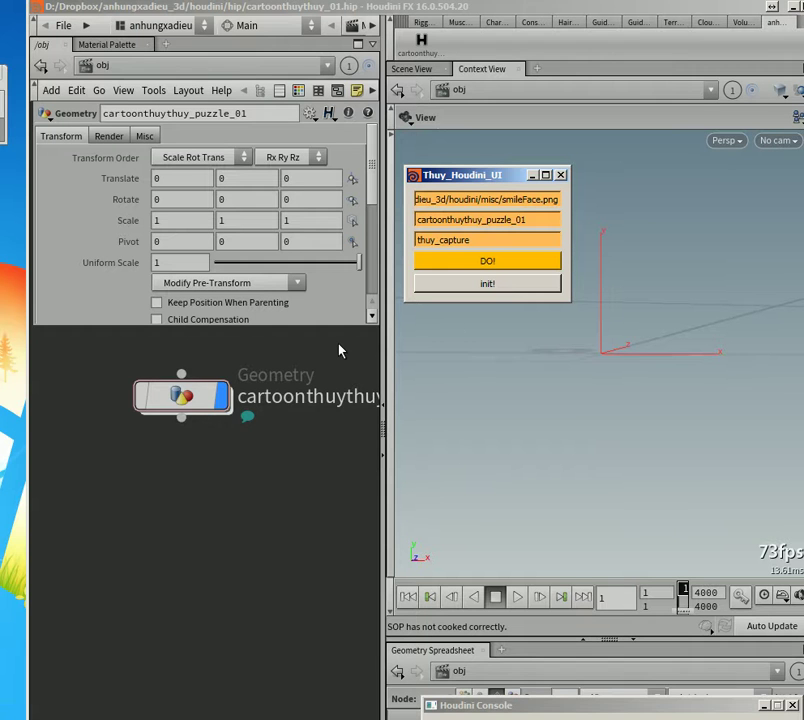
pyautogui.press('Delete')
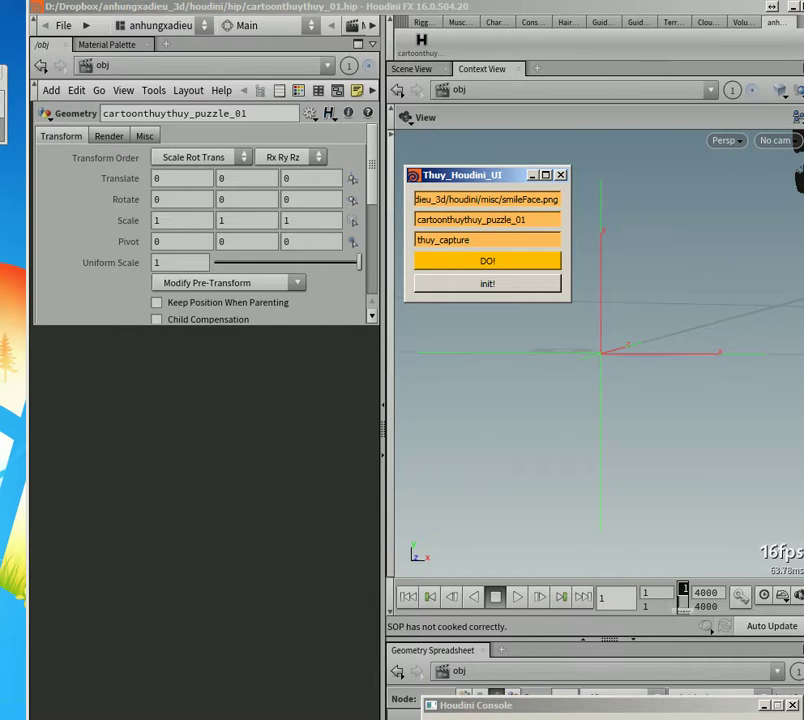
pyautogui.click(561, 175)
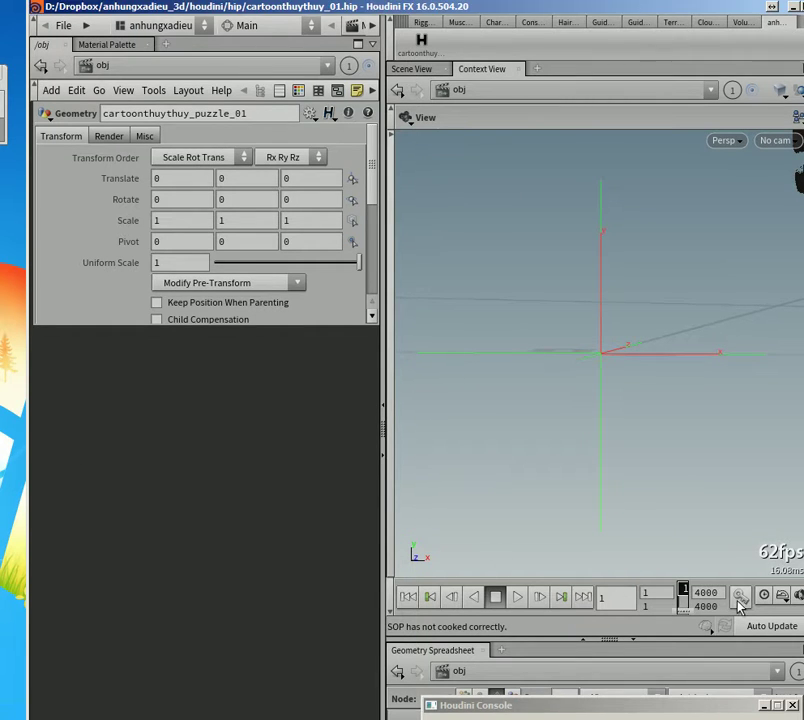
# - Advance the animation to frame 4000 and view the puzzle pieces
pyautogui.moveTo(687, 593); pyautogui.dragTo(777, 583)
pyautogui.moveTo(658, 412); pyautogui.dragTo(605, 374)
pyautogui.scroll(-5, 638, 402)
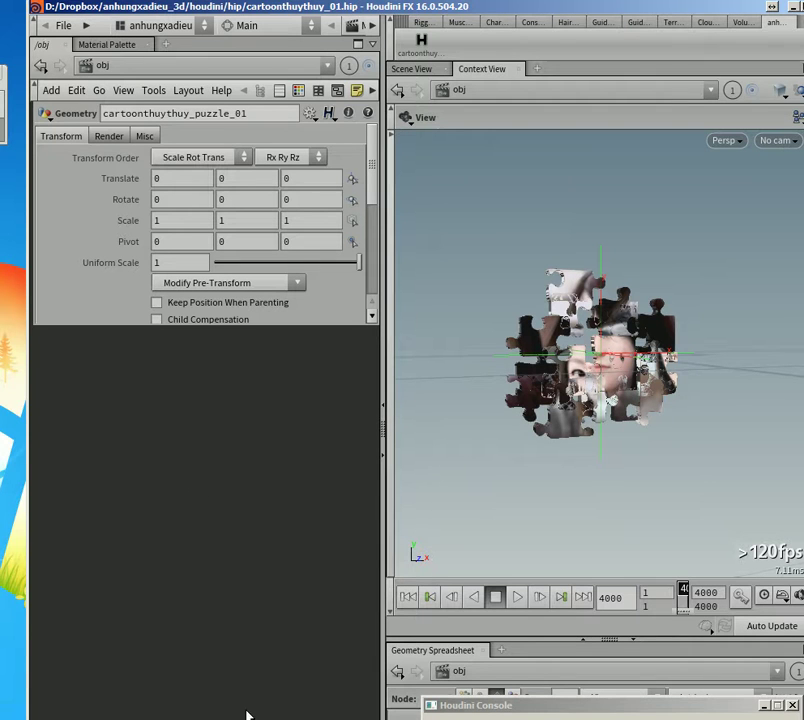
# - Find the collapsed EXPORT network box and place it just below the cartoonthuythuy_puzzle_01 node
pyautogui.moveTo(249, 714); pyautogui.dragTo(210, 563, button='middle')
pyautogui.scroll(4, 210, 590)
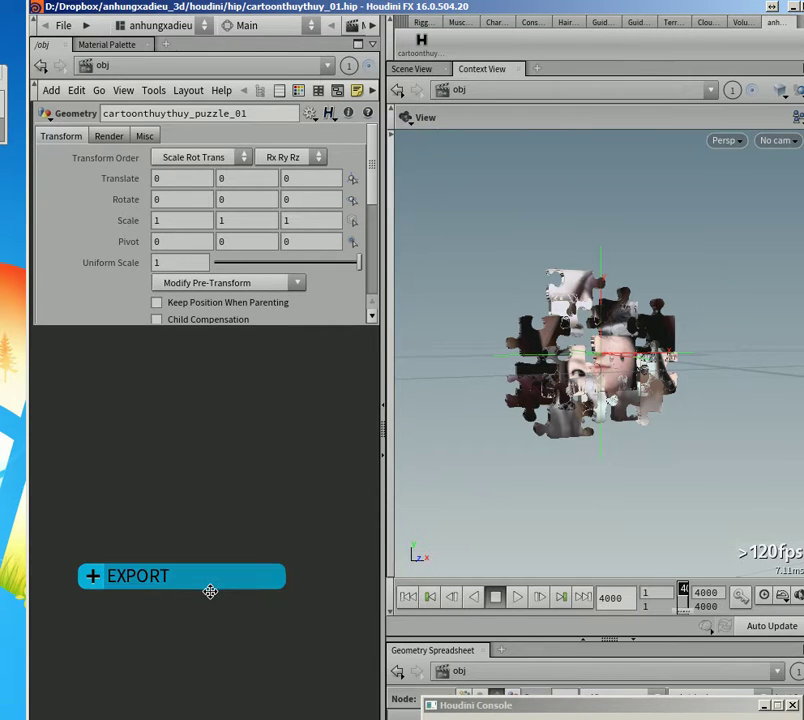
pyautogui.moveTo(213, 633); pyautogui.dragTo(246, 666, button='middle')
pyautogui.press('h')
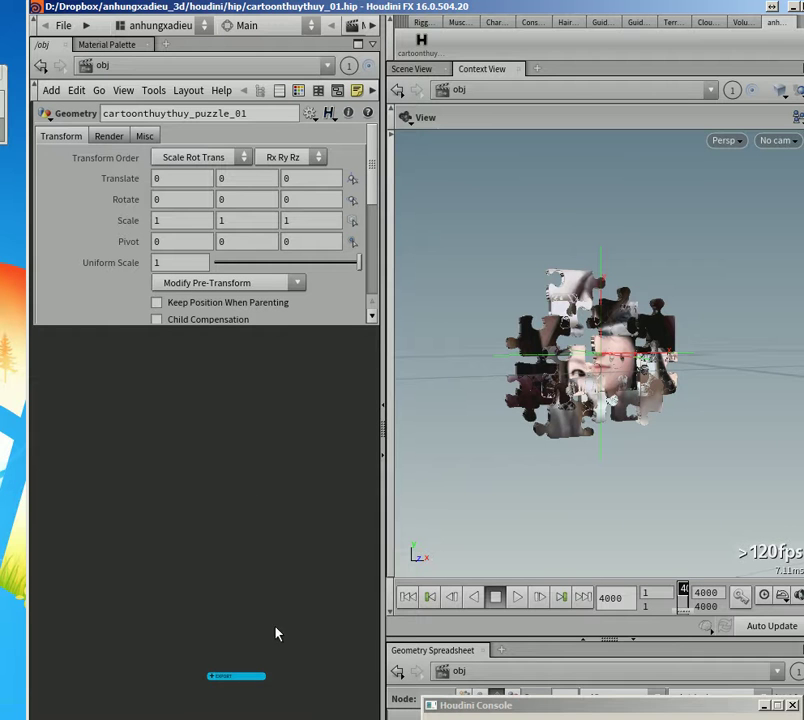
pyautogui.moveTo(256, 678); pyautogui.dragTo(251, 390)
pyautogui.moveTo(253, 425); pyautogui.dragTo(255, 552, button='middle')
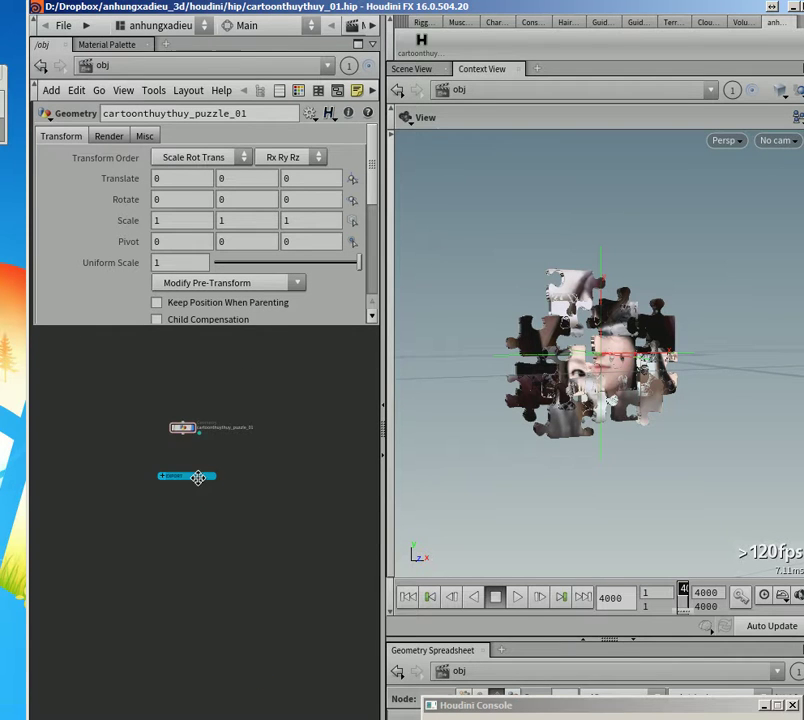
pyautogui.moveTo(192, 481); pyautogui.dragTo(207, 459)
pyautogui.moveTo(683, 588); pyautogui.dragTo(718, 585)
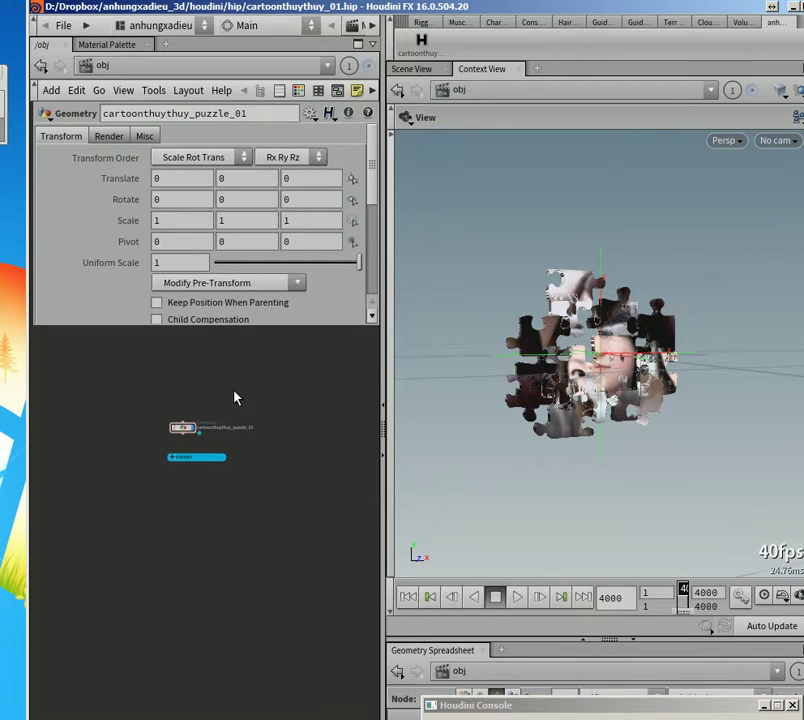
# - Save the scene as cartoonthuythuy_01.hip, overwriting the existing file
pyautogui.click(63, 25)
pyautogui.moveTo(104, 81)
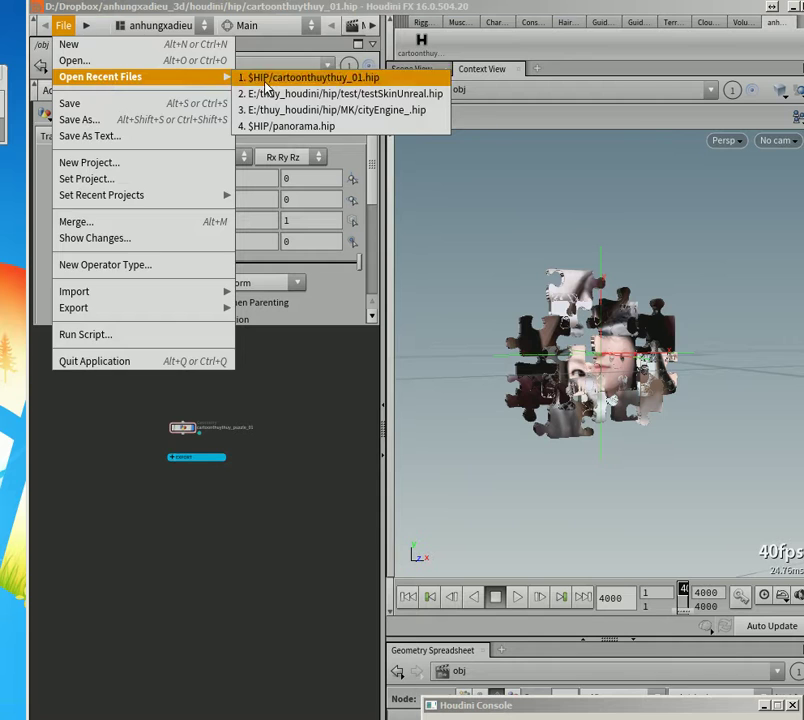
pyautogui.click(300, 77)
pyautogui.click(250, 112)
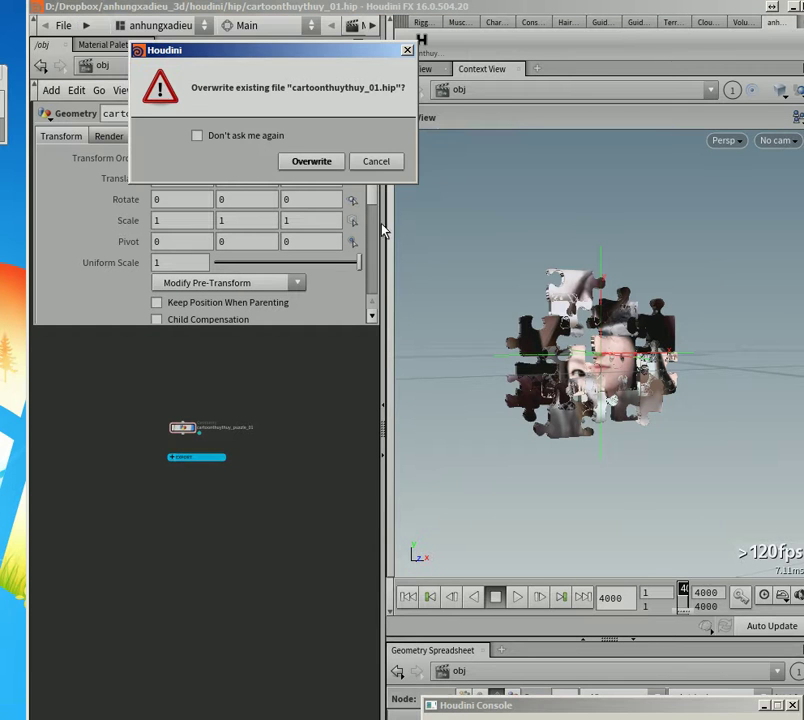
pyautogui.click(312, 162)
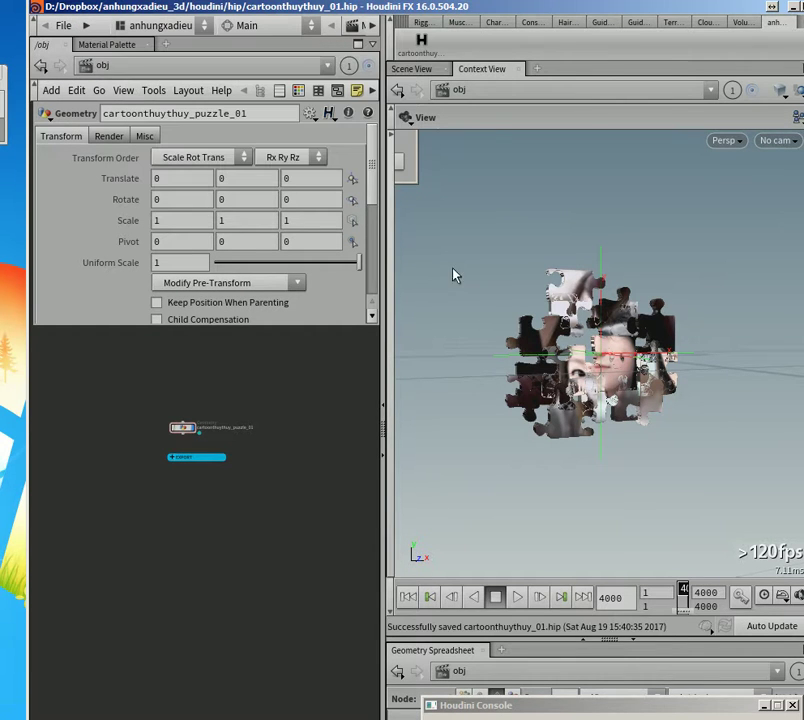
# - Examine the portrait puzzle from the angle where its pieces line up into the complete picture at frame 4000
pyautogui.moveTo(643, 433); pyautogui.dragTo(648, 551)
pyautogui.scroll(5, 601, 391)
pyautogui.moveTo(683, 590); pyautogui.dragTo(697, 590)
pyautogui.moveTo(630, 425); pyautogui.dragTo(663, 375)
pyautogui.moveTo(663, 375); pyautogui.dragTo(610, 424, button='right')
pyautogui.moveTo(610, 424); pyautogui.dragTo(723, 437)
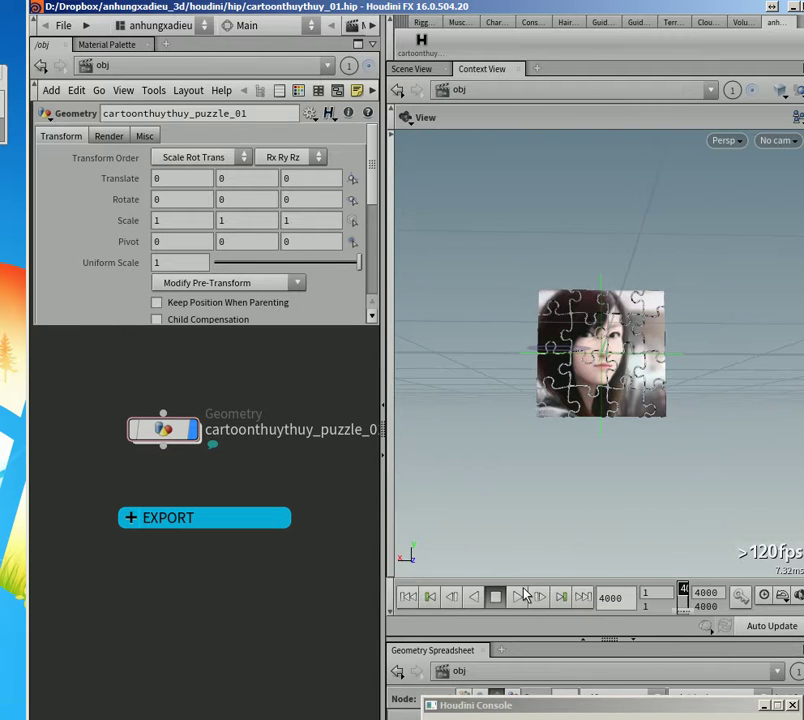
# - Play the puzzle animation, stop it, return to frame 4000, and inspect the portrait up close
pyautogui.click(518, 595)
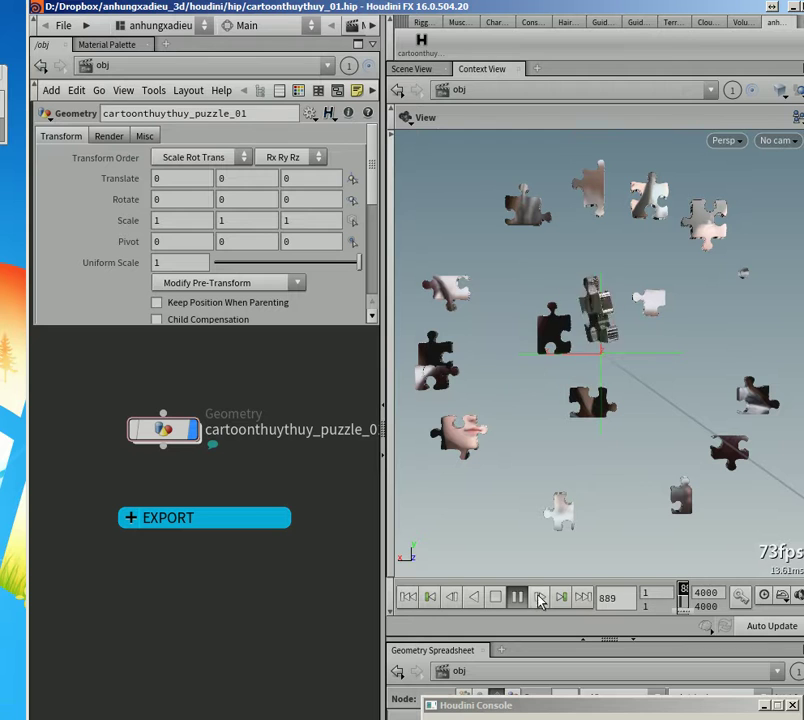
pyautogui.click(497, 600)
pyautogui.moveTo(683, 589); pyautogui.dragTo(693, 583)
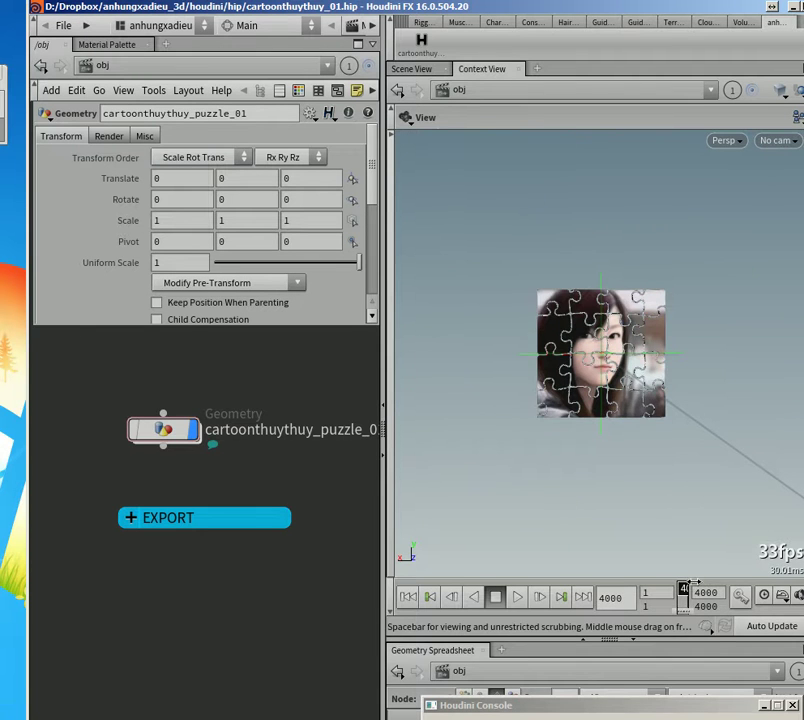
pyautogui.moveTo(640, 428); pyautogui.dragTo(578, 445)
pyautogui.moveTo(578, 445); pyautogui.dragTo(612, 366, button='right')
pyautogui.moveTo(612, 366); pyautogui.dragTo(643, 355)
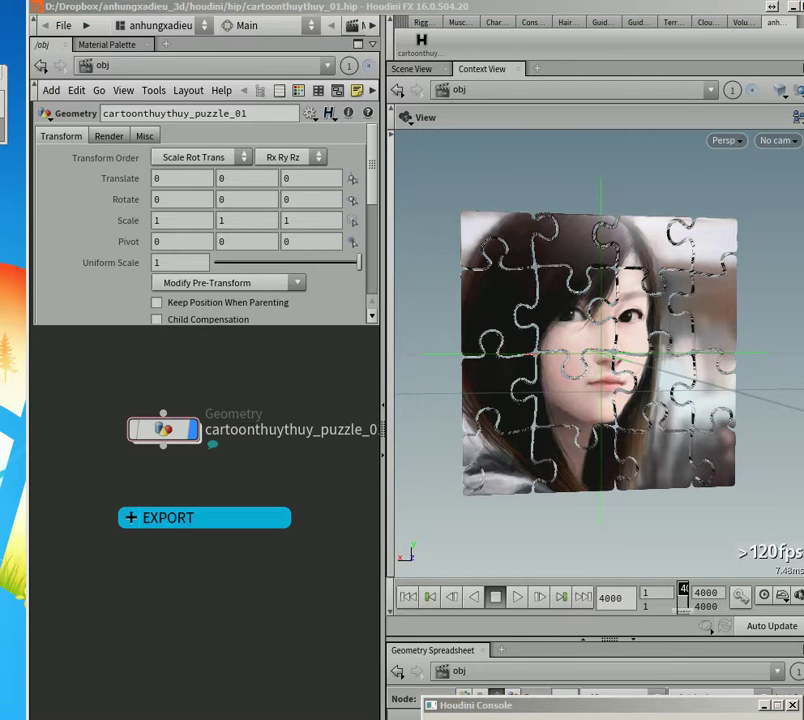
# - Switch to Photoshop and export the smiley face puzzle from smileFace.psd as a transparent PNG-24, replacing the existing file
pyautogui.moveTo(0, 206); pyautogui.dragTo(262, 178)
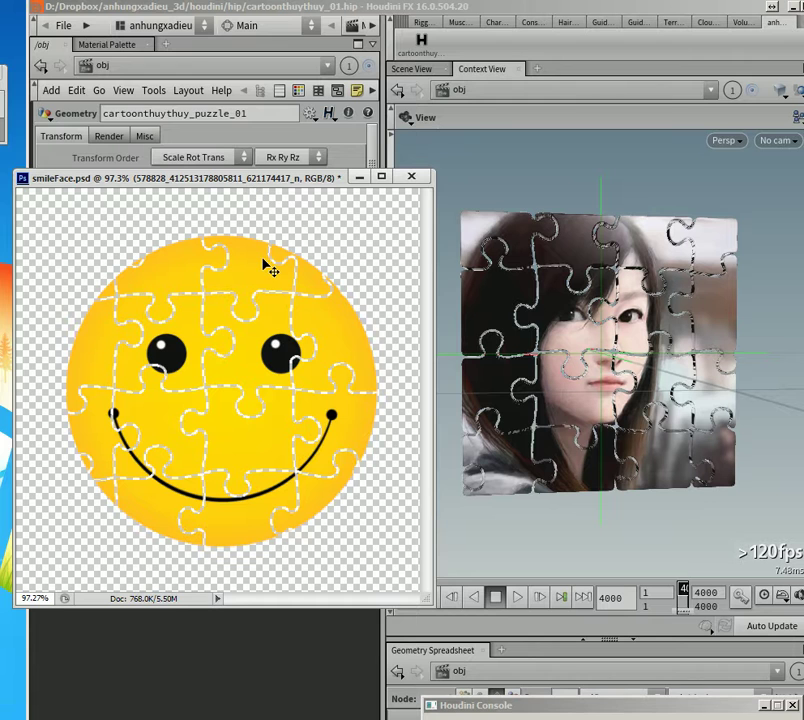
pyautogui.hotkey('ctrl', 'alt', 'shift', 's')
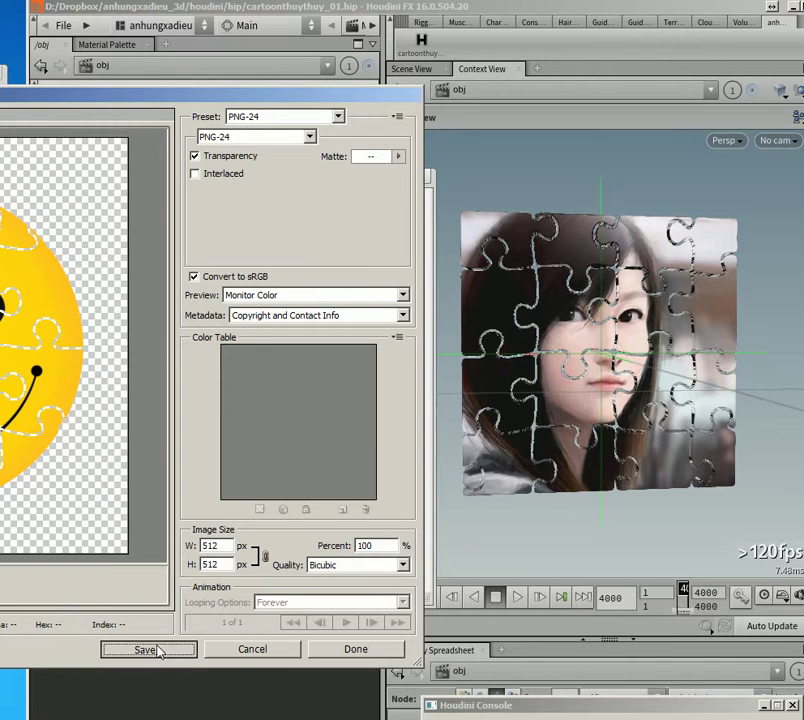
pyautogui.click(148, 649)
pyautogui.press('Return')
pyautogui.click(150, 412)
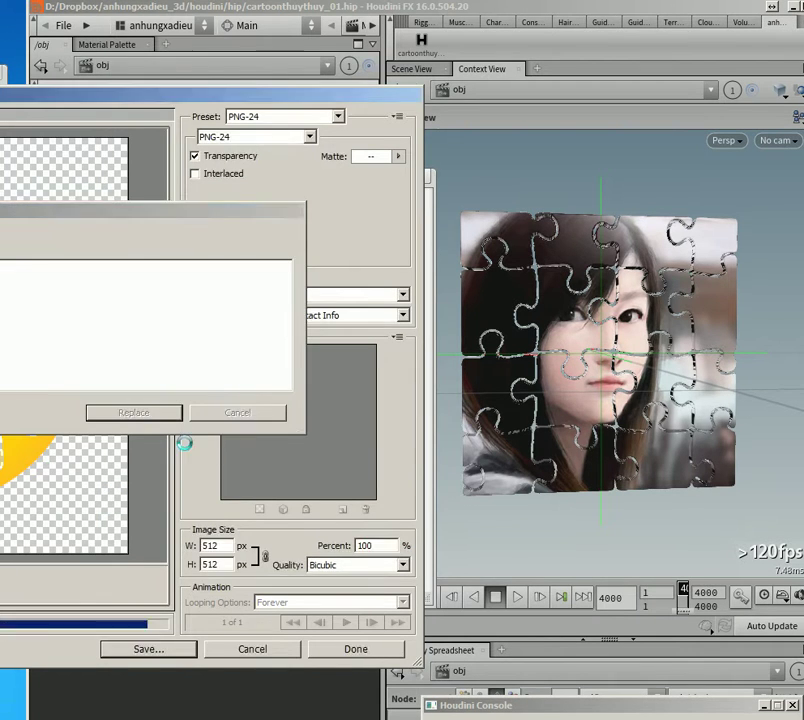
# - Switch to Houdini and delete the EXPORT network box together with its contents
pyautogui.click(197, 698)
pyautogui.rightClick(195, 526)
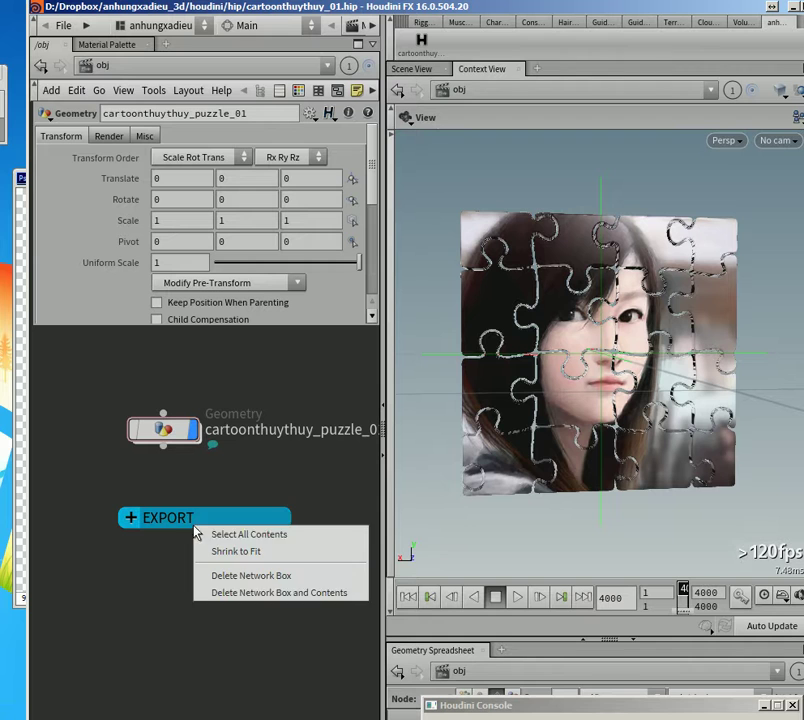
pyautogui.click(277, 598)
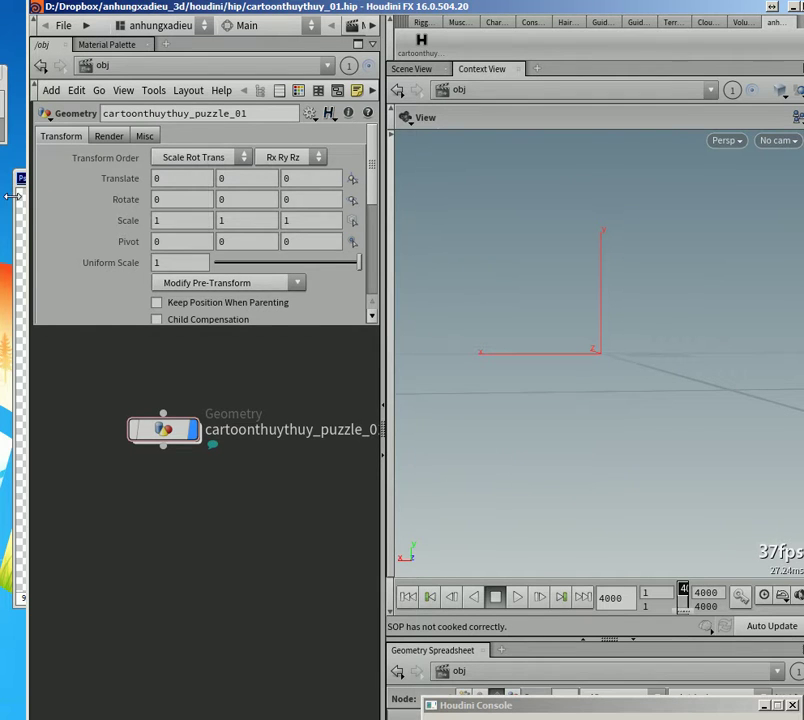
# - Move the image window aside, regenerate the puzzle from the updated smileFace.png with the Thuy_Houdini_UI tool, and close the tool
pyautogui.click(20, 180)
pyautogui.moveTo(105, 178); pyautogui.dragTo(0, 192)
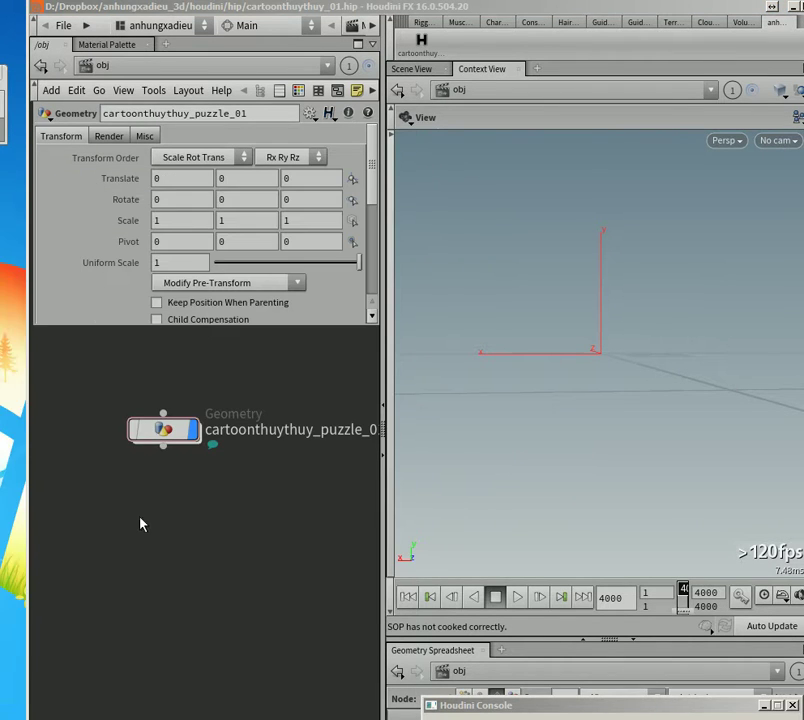
pyautogui.click(251, 547)
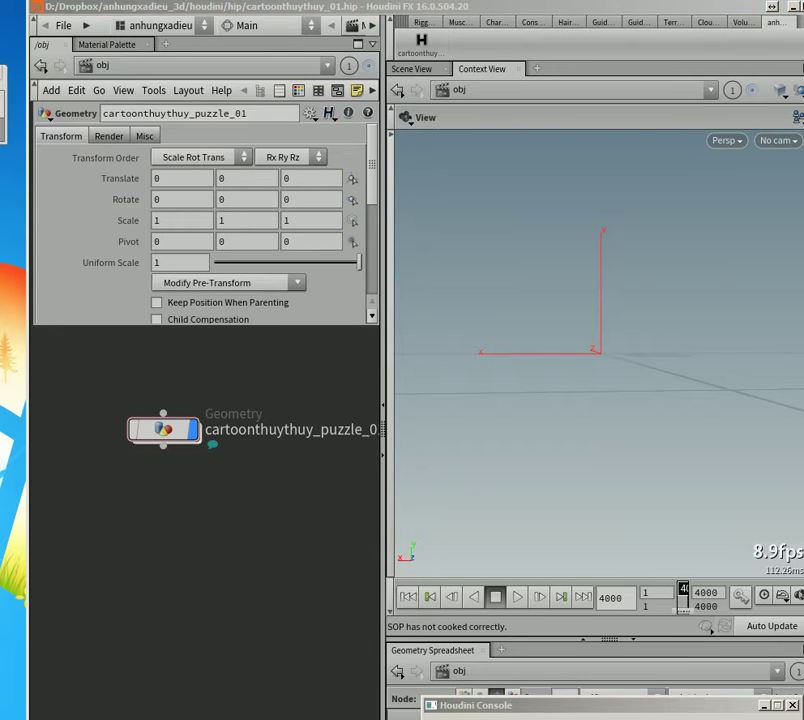
pyautogui.click(297, 296)
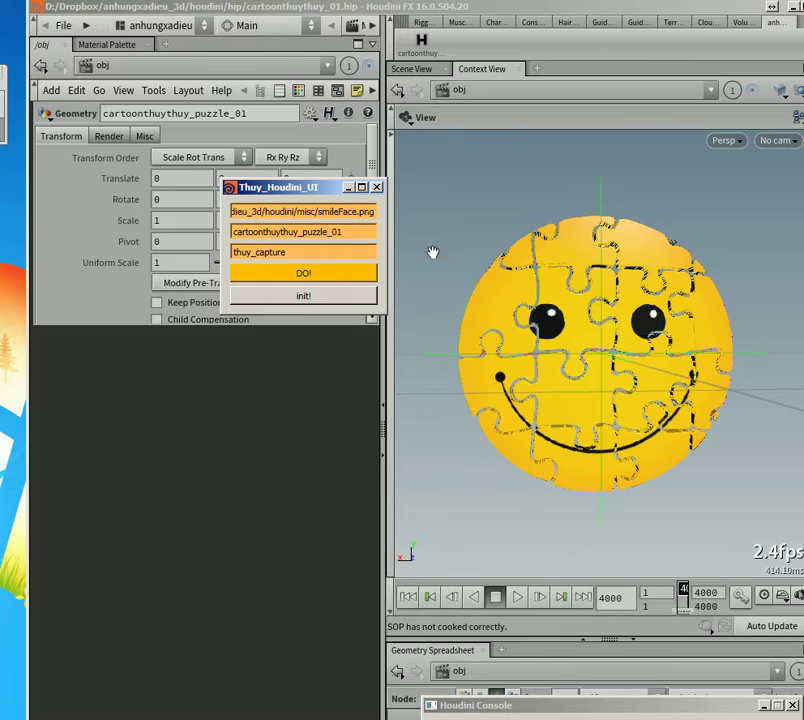
pyautogui.click(377, 187)
# - Rewind to frame 1, view the scattered smiley pieces from different angles, then play and stop the animation
pyautogui.moveTo(682, 591); pyautogui.dragTo(652, 591)
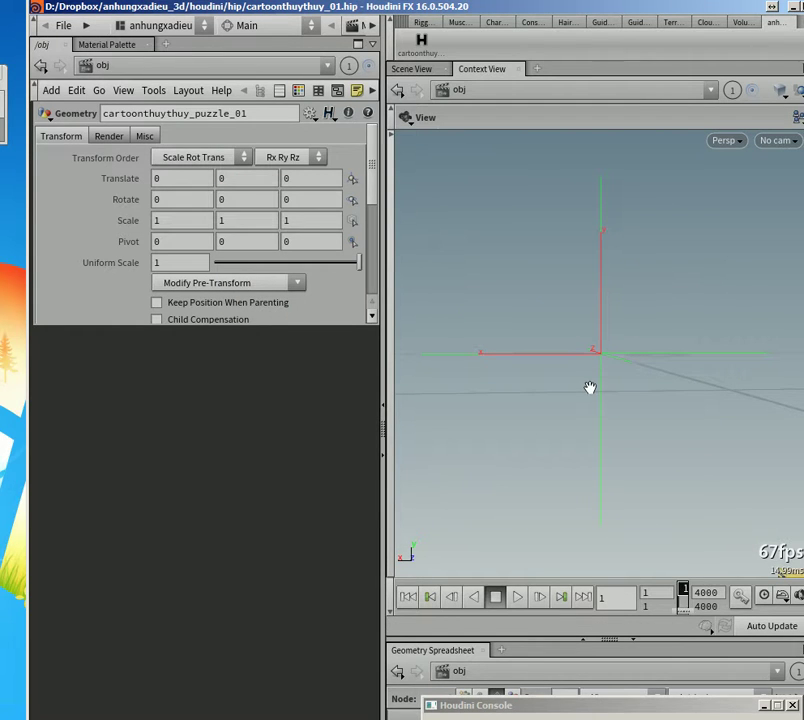
pyautogui.moveTo(590, 388); pyautogui.dragTo(639, 411)
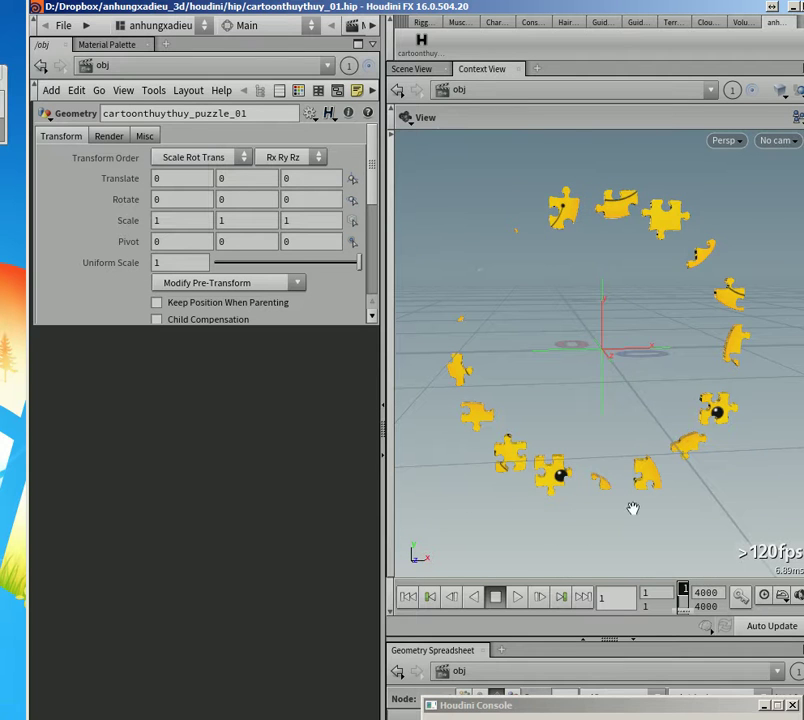
pyautogui.moveTo(682, 589); pyautogui.dragTo(642, 590)
pyautogui.click(517, 596)
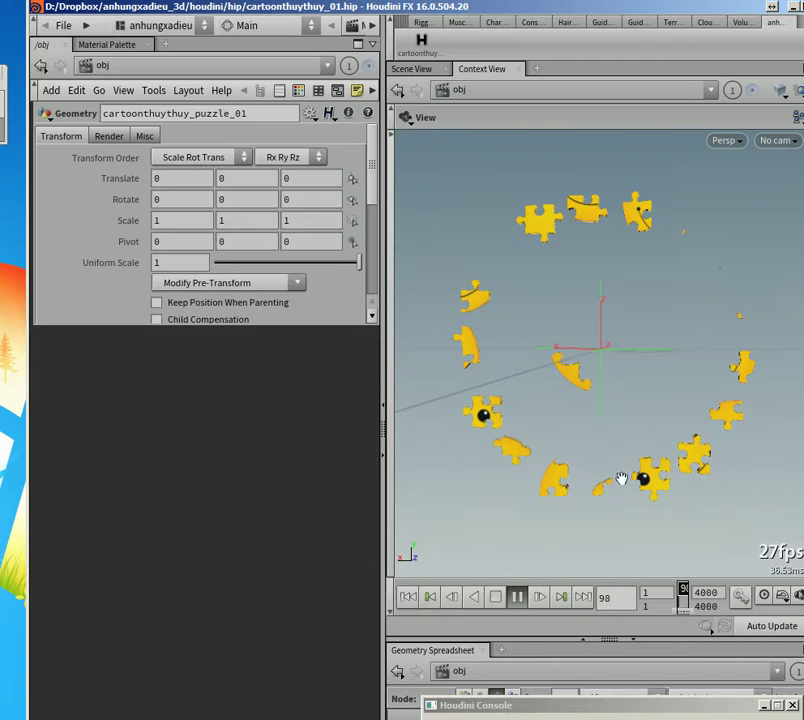
pyautogui.click(495, 597)
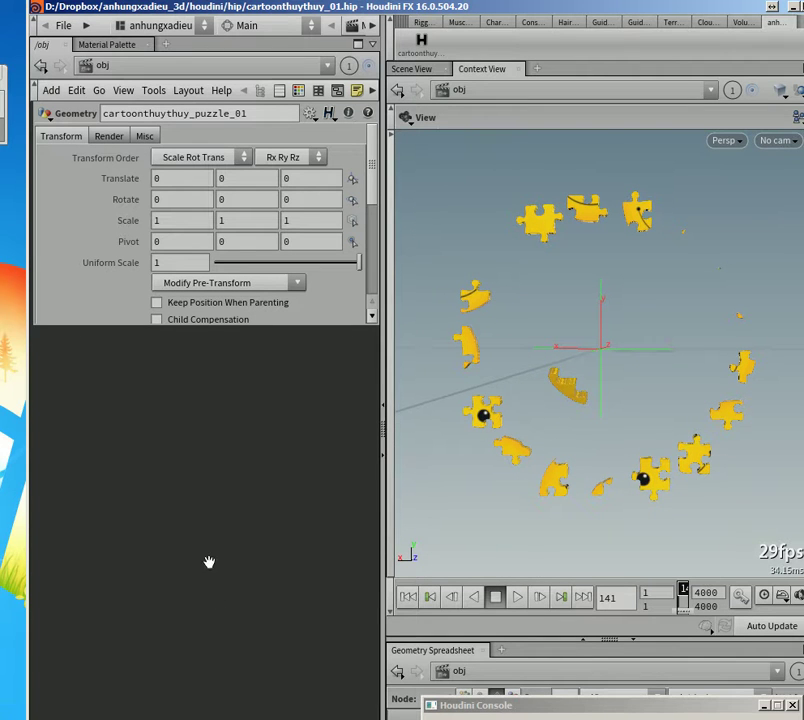
# - Open the cartoonthuythuy_puzzle_01 geometry network and locate its sort1 node
pyautogui.moveTo(252, 338); pyautogui.dragTo(223, 684, button='middle')
pyautogui.moveTo(226, 668); pyautogui.dragTo(260, 570)
pyautogui.scroll(3, 214, 511)
pyautogui.doubleClick(209, 515)
pyautogui.moveTo(345, 487); pyautogui.dragTo(251, 700, button='middle')
pyautogui.scroll(3, 122, 507)
pyautogui.scroll(3, 254, 458)
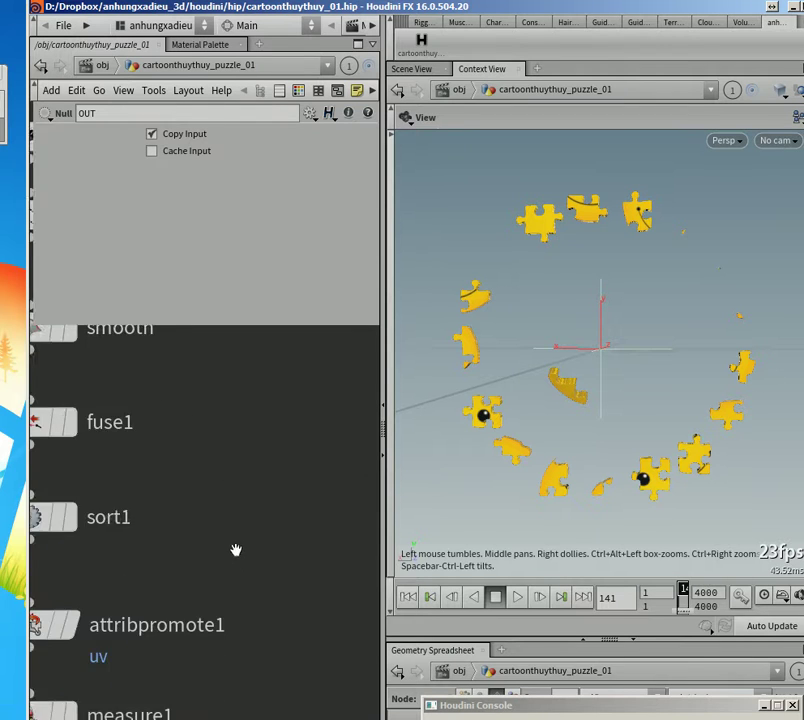
# - Try a seed of 56 for the random primitive sort on sort1 and check the arrangement of the puzzle pieces
pyautogui.click(176, 528)
pyautogui.moveTo(231, 195); pyautogui.dragTo(258, 201)
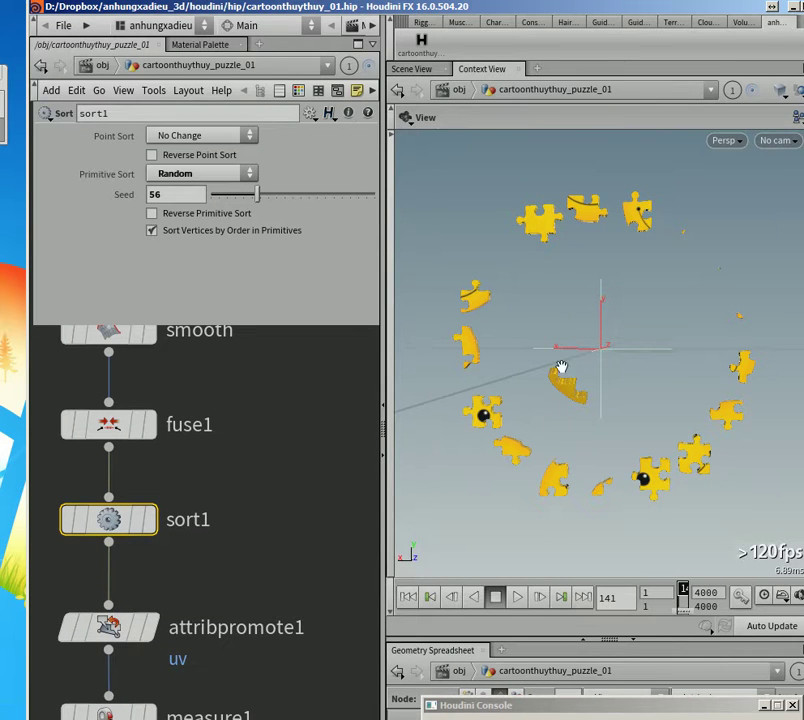
pyautogui.moveTo(572, 392); pyautogui.dragTo(546, 395)
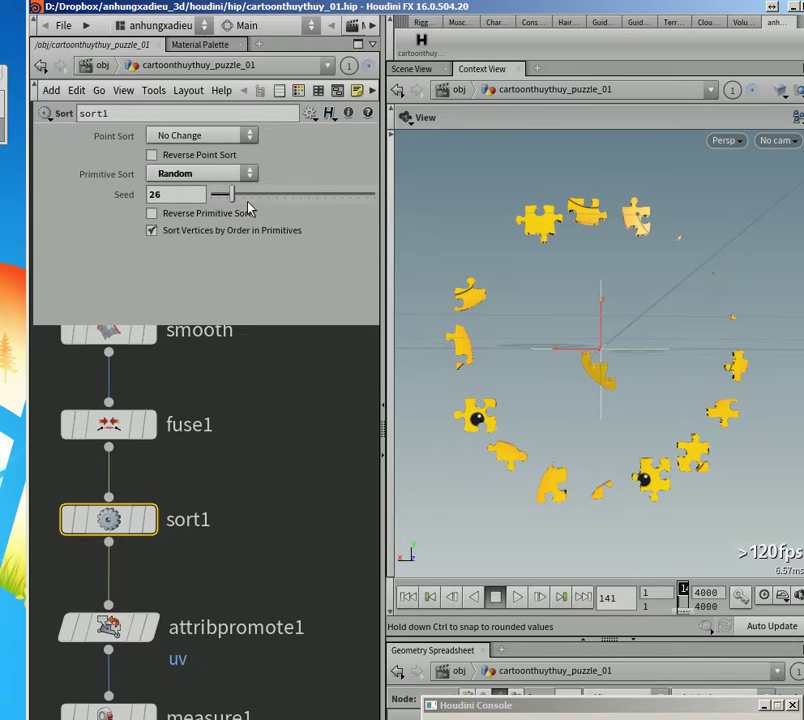
# - Lower sort1's random primitive sort seed, re-save the puzzle geometry from the thuy_filecache node to disk, and scrub the timeline to check it
pyautogui.moveTo(229, 193); pyautogui.dragTo(221, 194)
pyautogui.moveTo(285, 563); pyautogui.dragTo(302, 413, button='middle')
pyautogui.scroll(-3, 302, 413)
pyautogui.moveTo(297, 540); pyautogui.dragTo(302, 396, button='middle')
pyautogui.moveTo(256, 648); pyautogui.dragTo(260, 549, button='middle')
pyautogui.scroll(3, 244, 597)
pyautogui.click(200, 620)
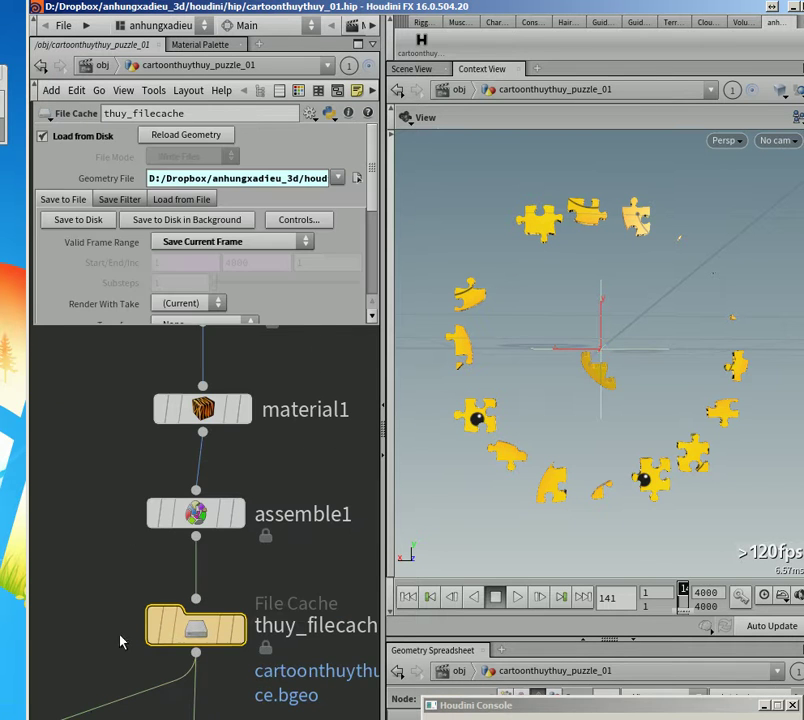
pyautogui.click(78, 219)
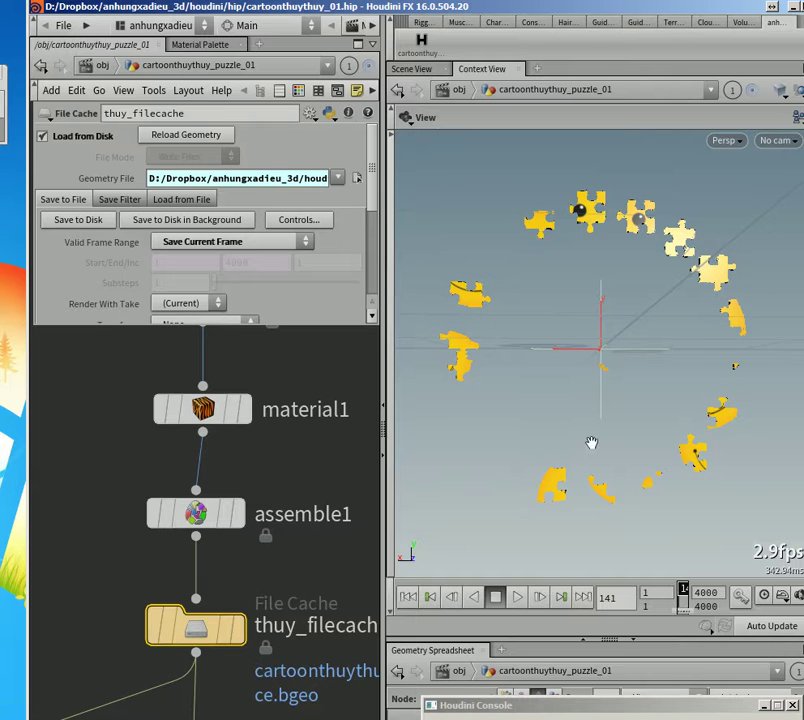
pyautogui.click(683, 590)
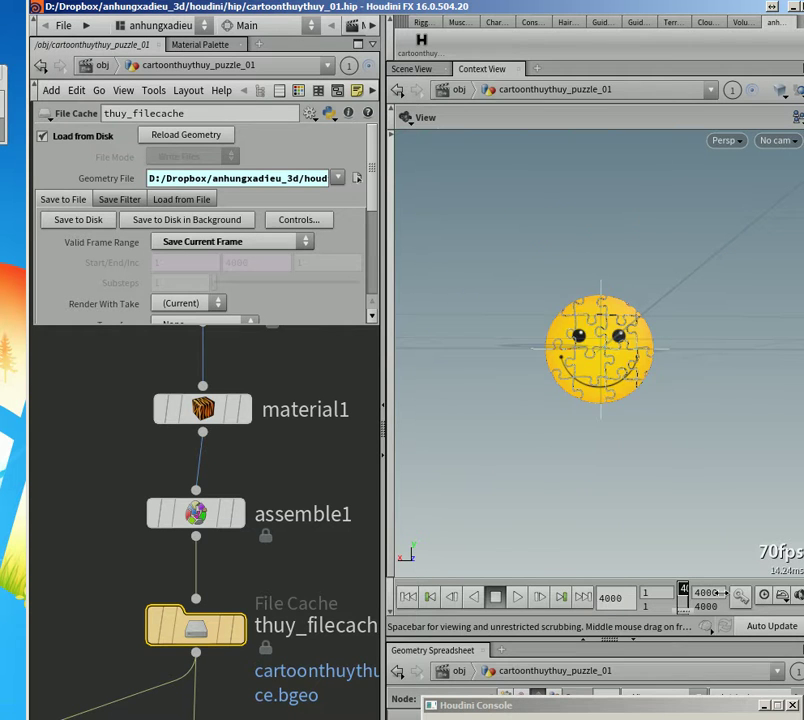
# - Set the scatter1 node's global seed to 2.74 and scrub the animation to frame 4000
pyautogui.moveTo(141, 579); pyautogui.dragTo(290, 507, button='middle')
pyautogui.scroll(-5, 214, 541)
pyautogui.moveTo(222, 500); pyautogui.dragTo(288, 512, button='middle')
pyautogui.scroll(3, 288, 512)
pyautogui.moveTo(224, 484); pyautogui.dragTo(278, 456, button='middle')
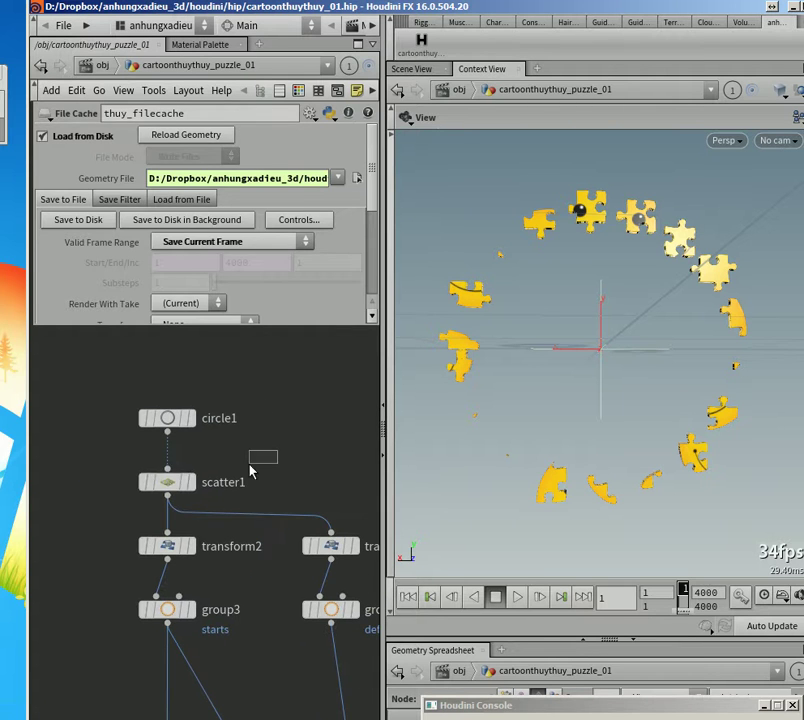
pyautogui.click(167, 482)
pyautogui.scroll(-3, 266, 298)
pyautogui.moveTo(228, 258)
pyautogui.mouseDown()
pyautogui.moveTo(222, 262)
pyautogui.moveTo(240, 274)
pyautogui.moveTo(242, 261)
pyautogui.moveTo(232, 258)
pyautogui.mouseUp()
pyautogui.moveTo(688, 574); pyautogui.dragTo(682, 582)
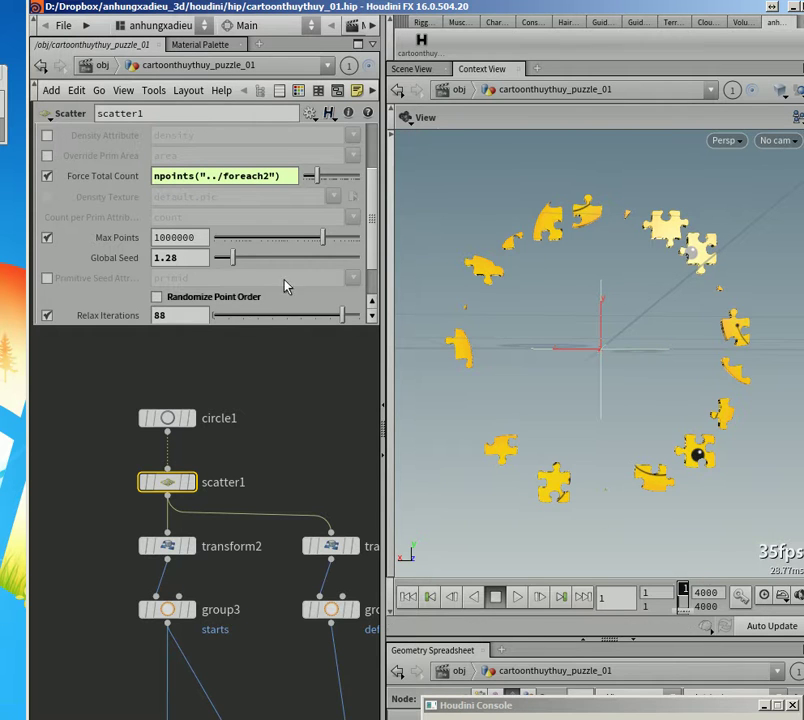
pyautogui.moveTo(232, 258); pyautogui.dragTo(253, 258)
pyautogui.moveTo(682, 588); pyautogui.dragTo(695, 590)
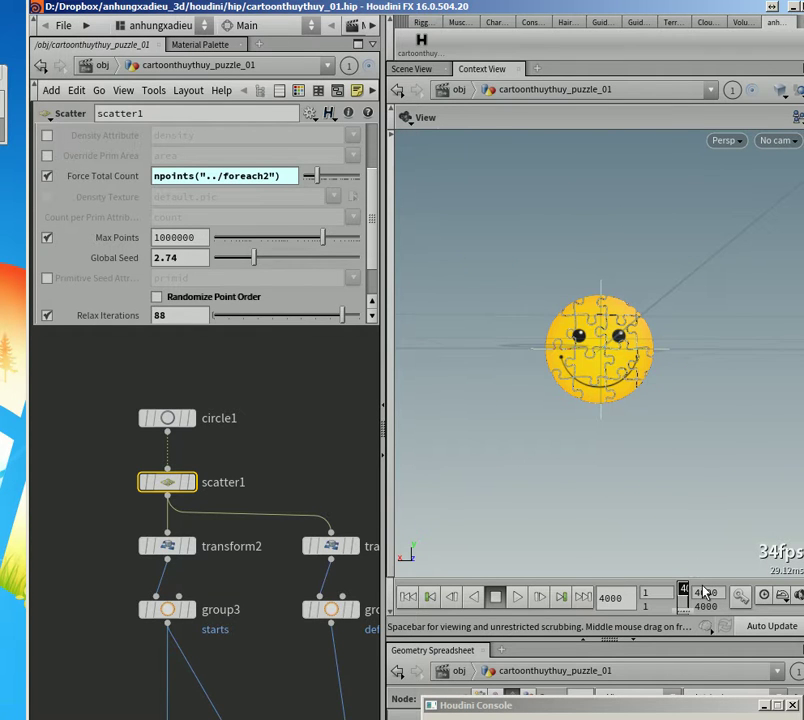
# - Inspect the assembled smiley puzzle up close at an angle and return to the object level
pyautogui.scroll(3, 590, 366)
pyautogui.moveTo(590, 366); pyautogui.dragTo(668, 403)
pyautogui.click(101, 66)
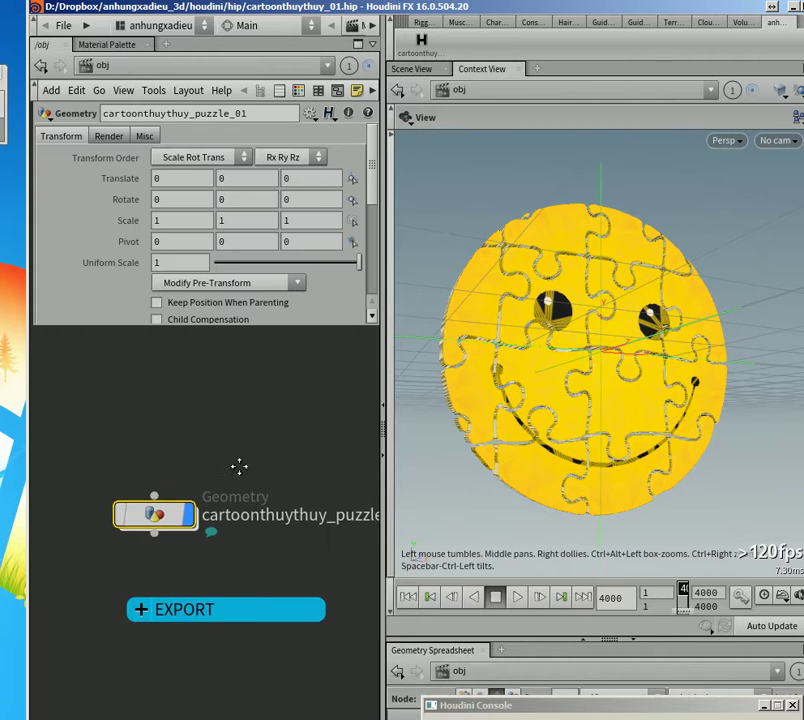
# - Play the puzzle animation, switch the viewport to Smooth Shaded, and stop playback with the timeline at frame 4000
pyautogui.click(517, 598)
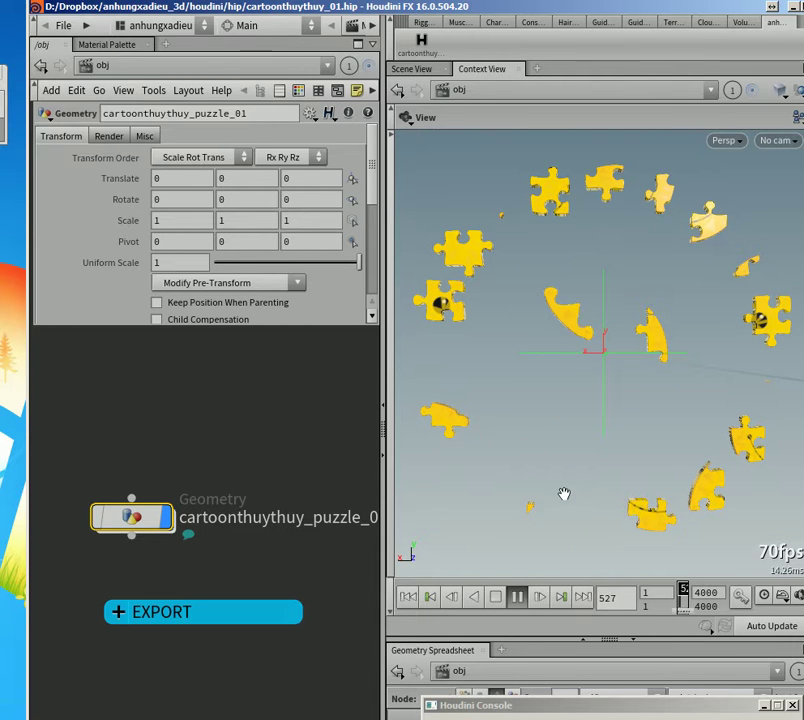
pyautogui.click(787, 95)
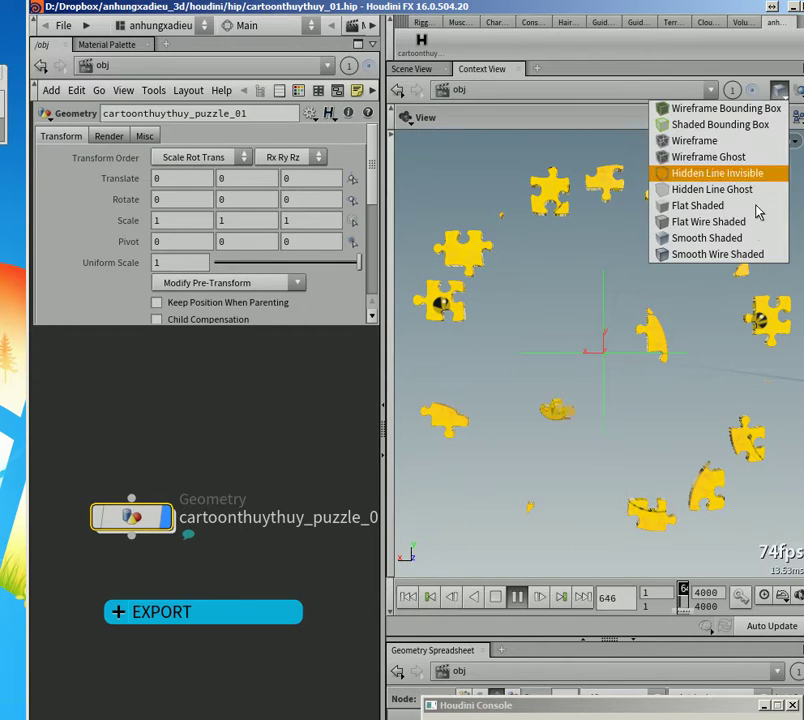
pyautogui.click(748, 235)
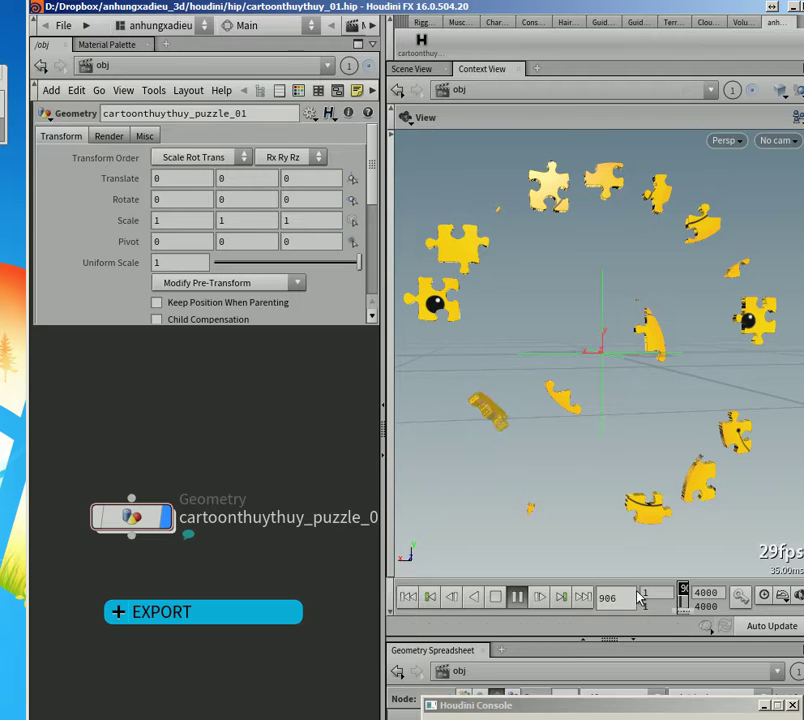
pyautogui.click(497, 598)
pyautogui.moveTo(683, 590); pyautogui.dragTo(697, 592)
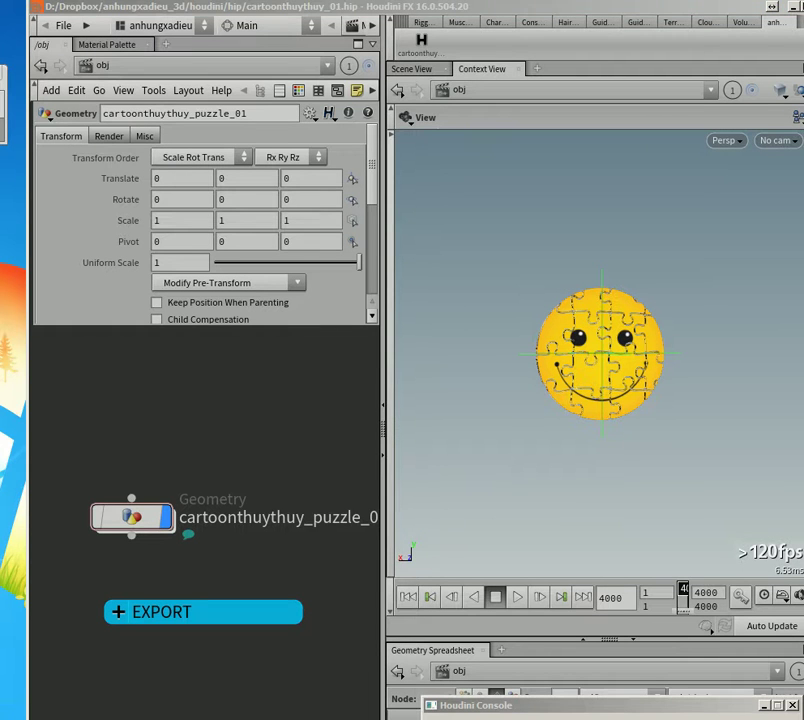
# - Export the smileFace.psd image from Photoshop for the web as PNG-24, replacing the existing file, and move its window aside
pyautogui.moveTo(0, 206); pyautogui.dragTo(207, 219)
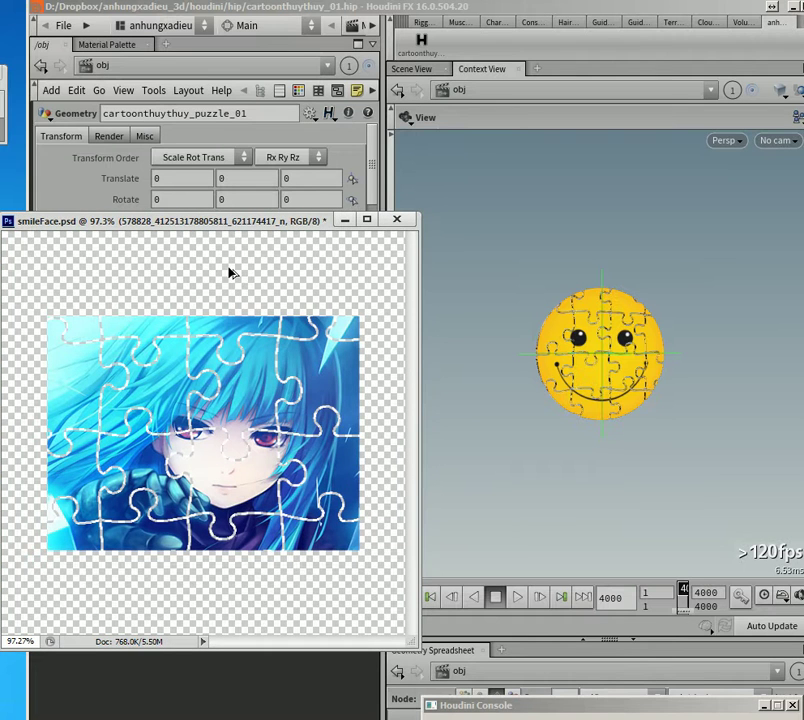
pyautogui.hotkey('ctrl', 'alt', 'shift', 's')
pyautogui.click(140, 650)
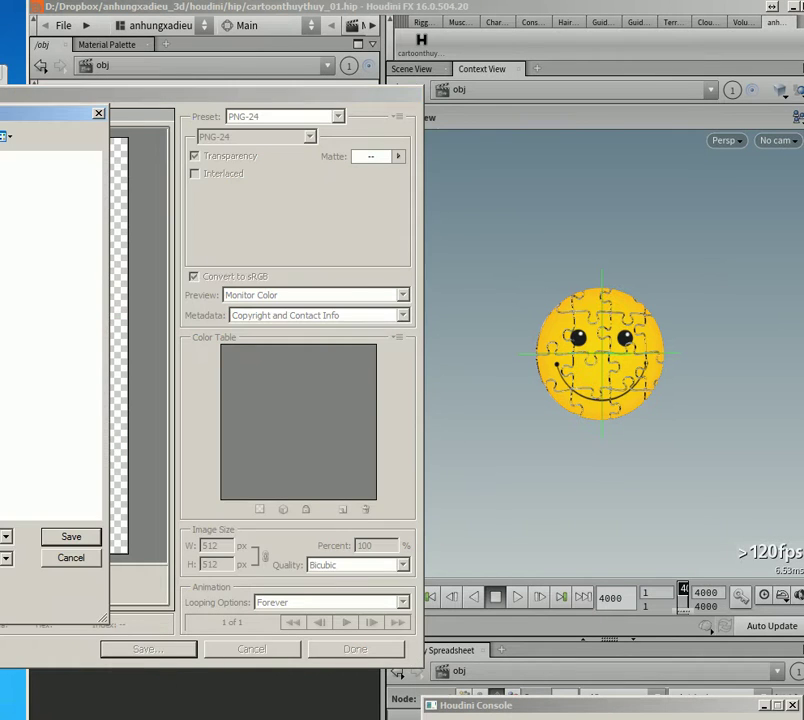
pyautogui.click(72, 537)
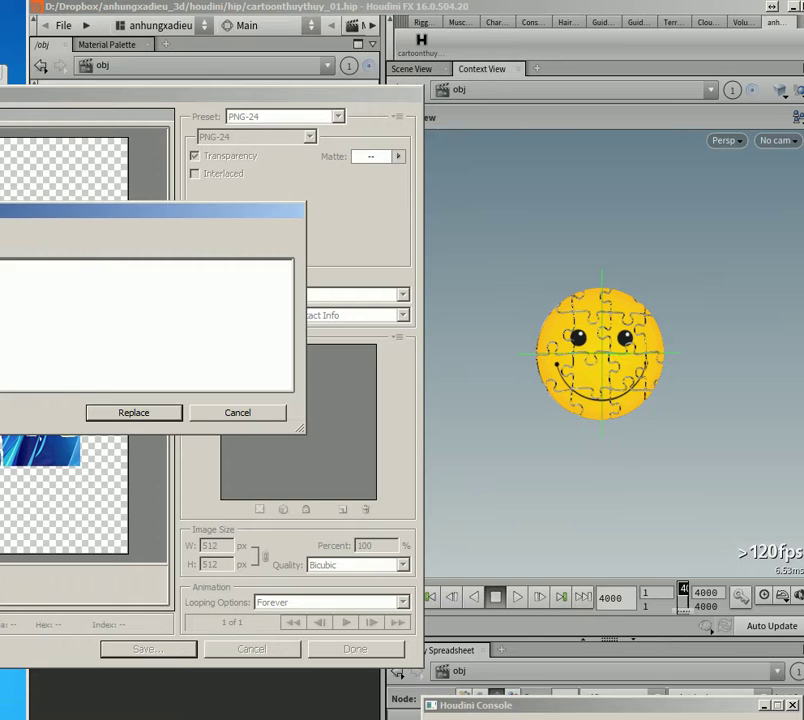
pyautogui.click(133, 413)
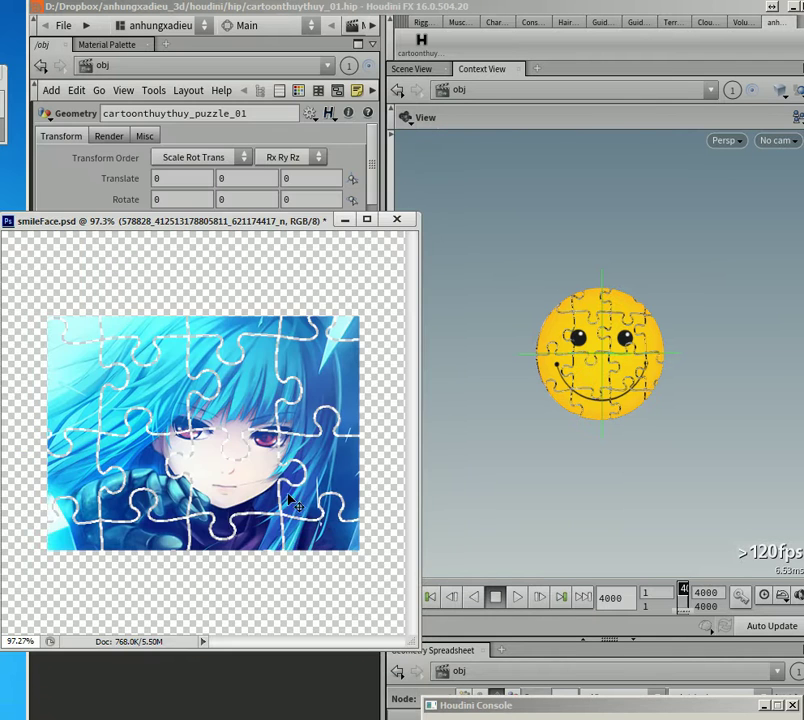
pyautogui.moveTo(293, 226); pyautogui.dragTo(0, 219)
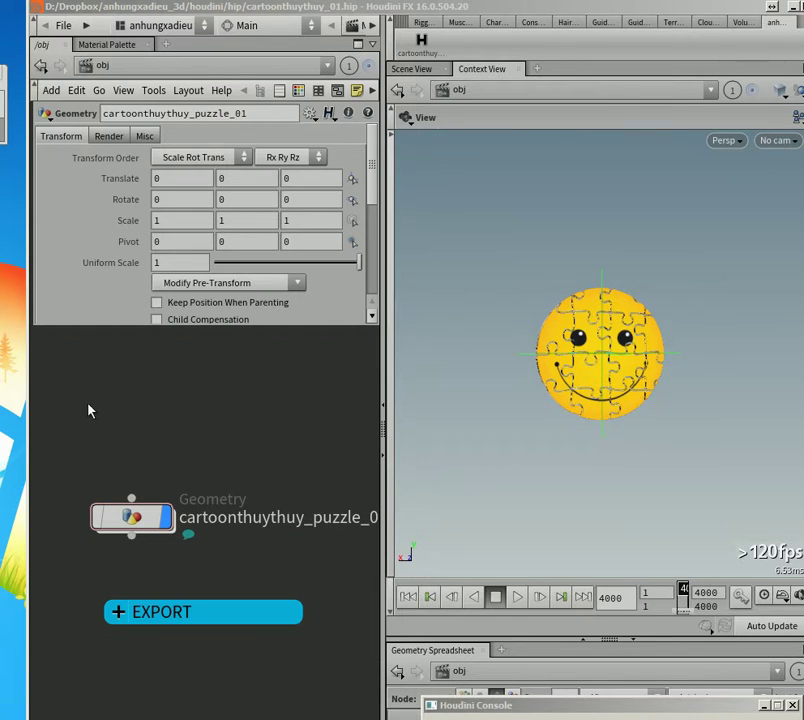
# - Delete the EXPORT network box together with its contents in Houdini
pyautogui.click(228, 496)
pyautogui.rightClick(204, 612)
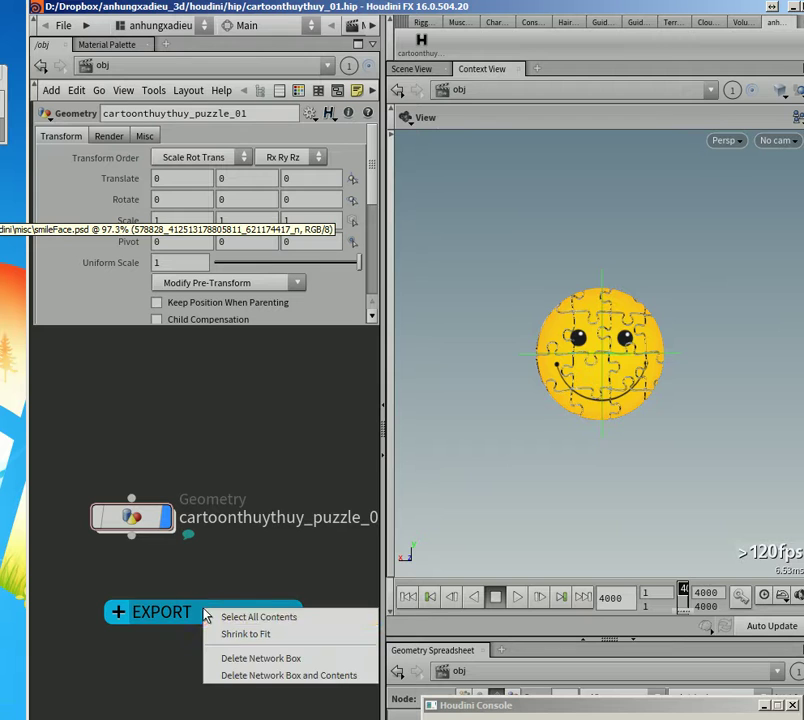
pyautogui.click(258, 676)
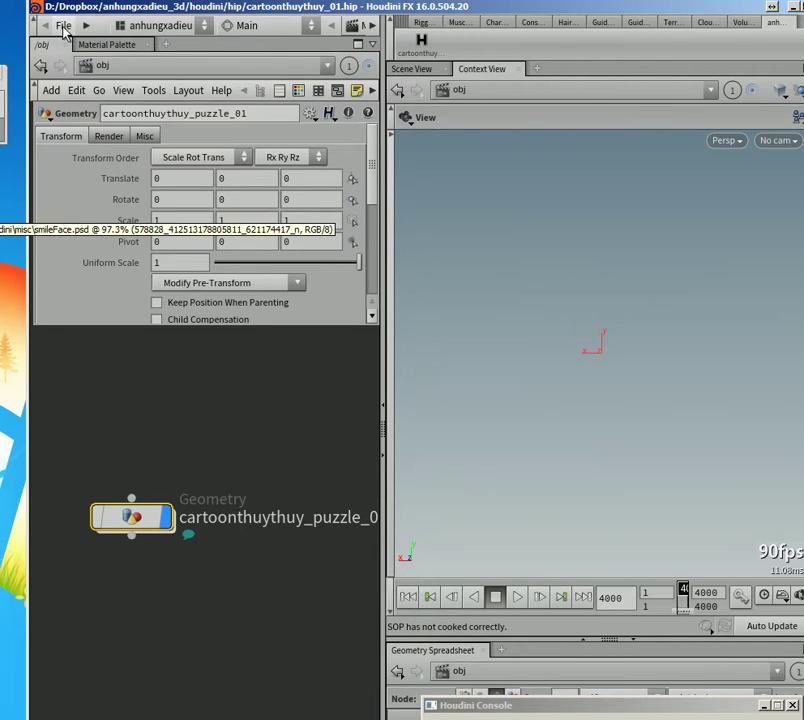
# - Regenerate the puzzle from the updated smileFace.png with the Thuy_Houdini_UI tool, close the tool, and check the assembled result at frame 4000
pyautogui.click(63, 25)
pyautogui.click(203, 454)
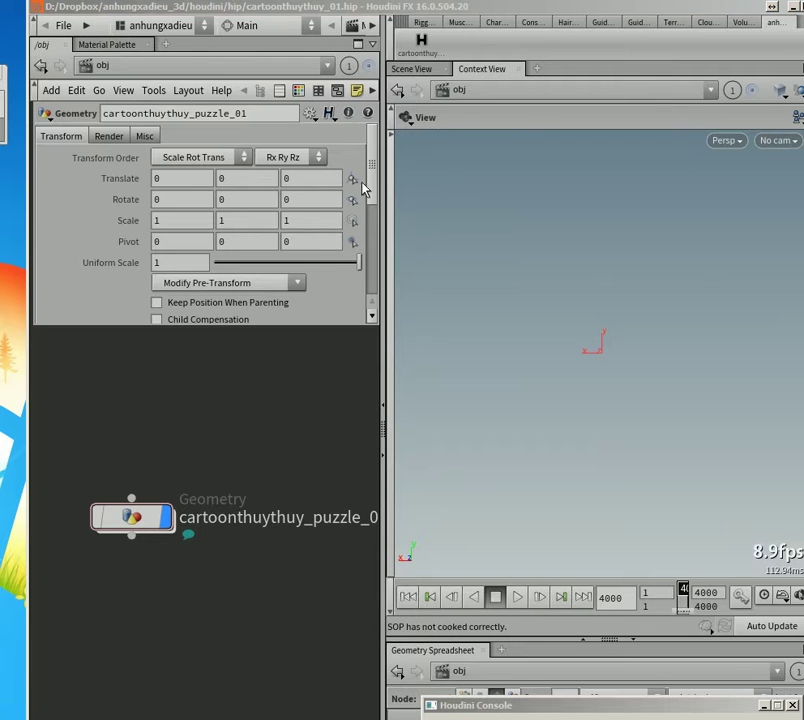
pyautogui.moveTo(0, 220); pyautogui.dragTo(116, 261)
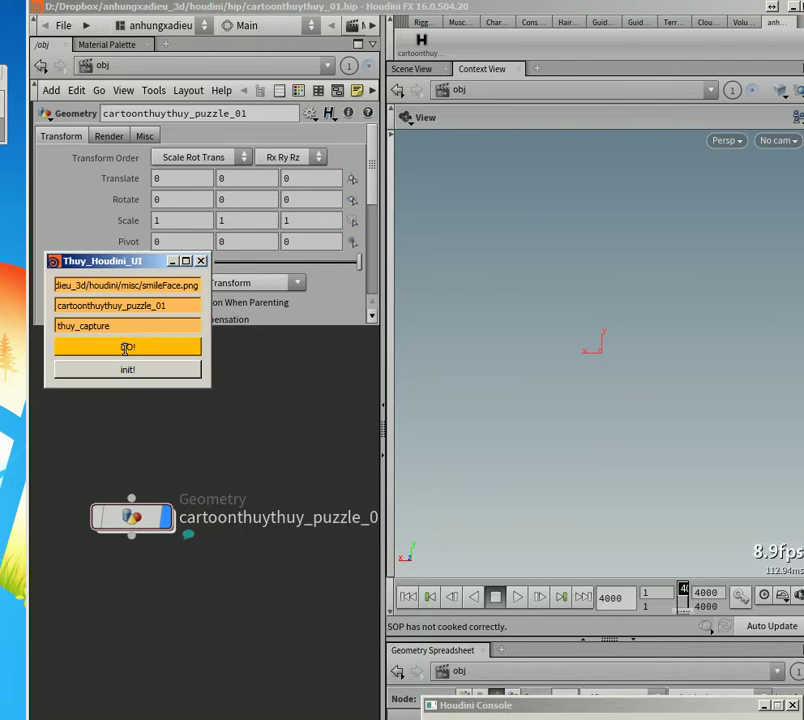
pyautogui.click(200, 261)
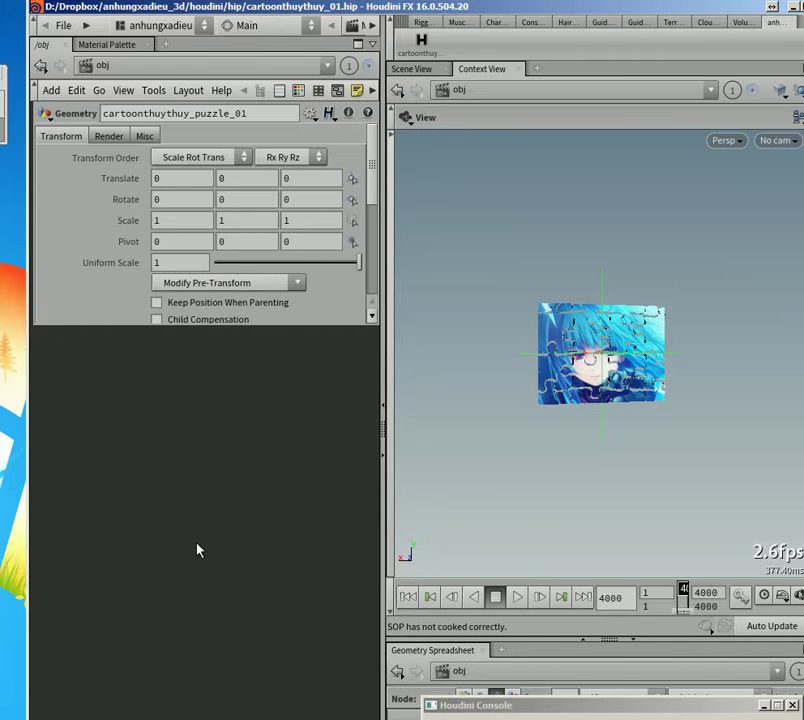
pyautogui.moveTo(689, 595)
pyautogui.mouseDown()
pyautogui.moveTo(640, 590)
pyautogui.moveTo(693, 571)
pyautogui.mouseUp()
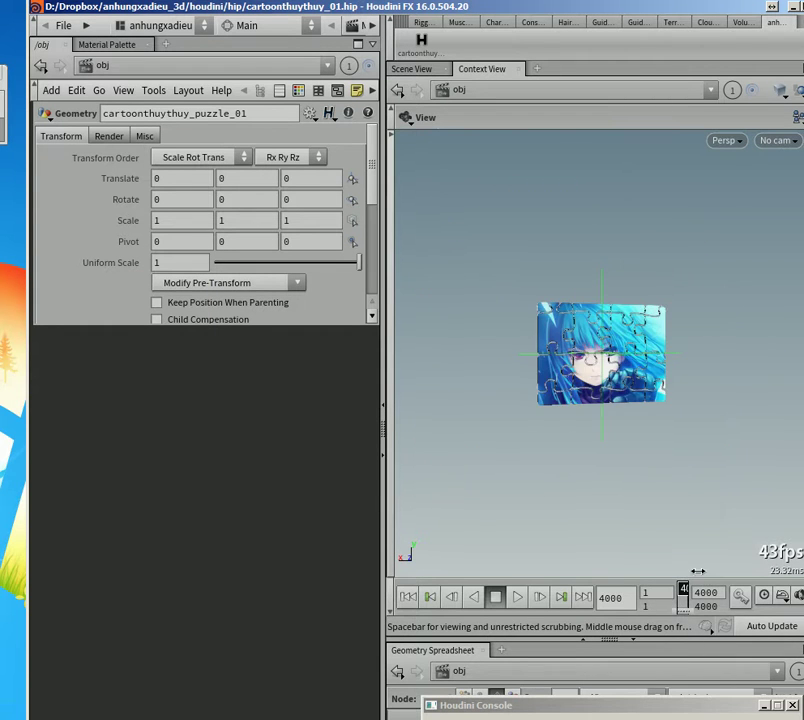
pyautogui.scroll(6, 639, 438)
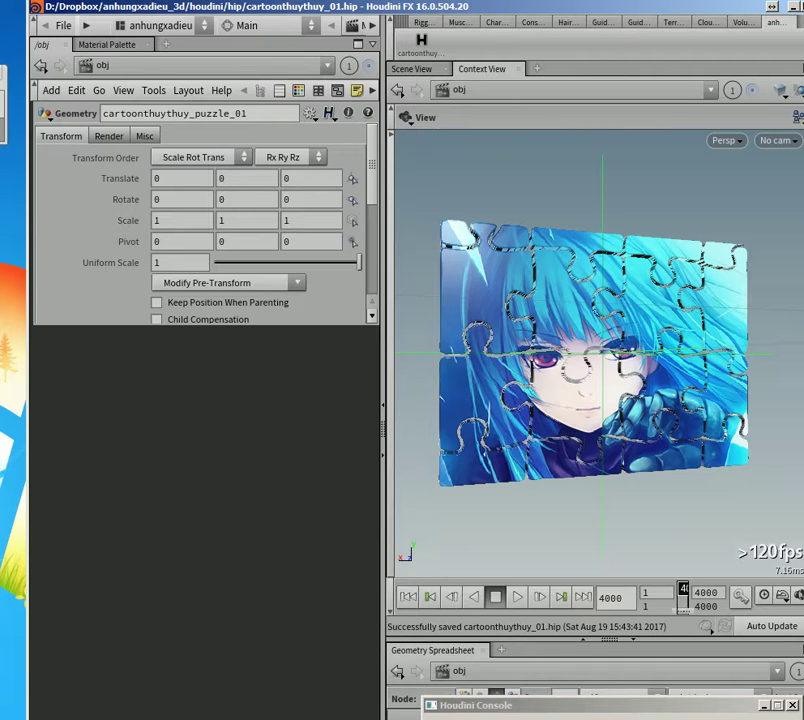
# - Switch to the houToUE_fbx level in Unreal Editor, bring its window into view, play the level, and fly towards the puzzle pieces
pyautogui.hotkey('alt', 'Tab')
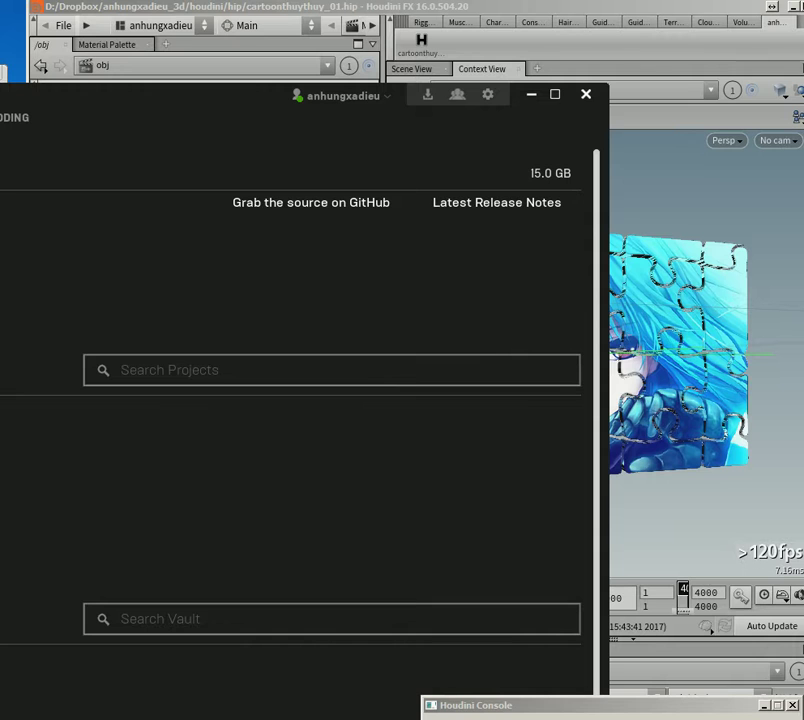
pyautogui.hotkey('alt', 'Tab')
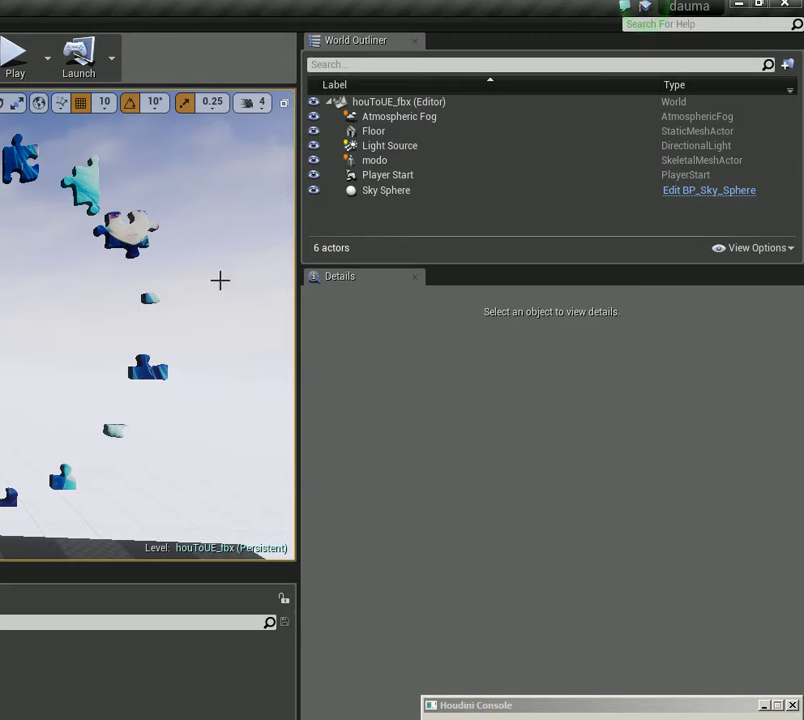
pyautogui.moveTo(645, 7)
pyautogui.mouseDown()
pyautogui.moveTo(206, 26)
pyautogui.moveTo(641, 12)
pyautogui.mouseUp()
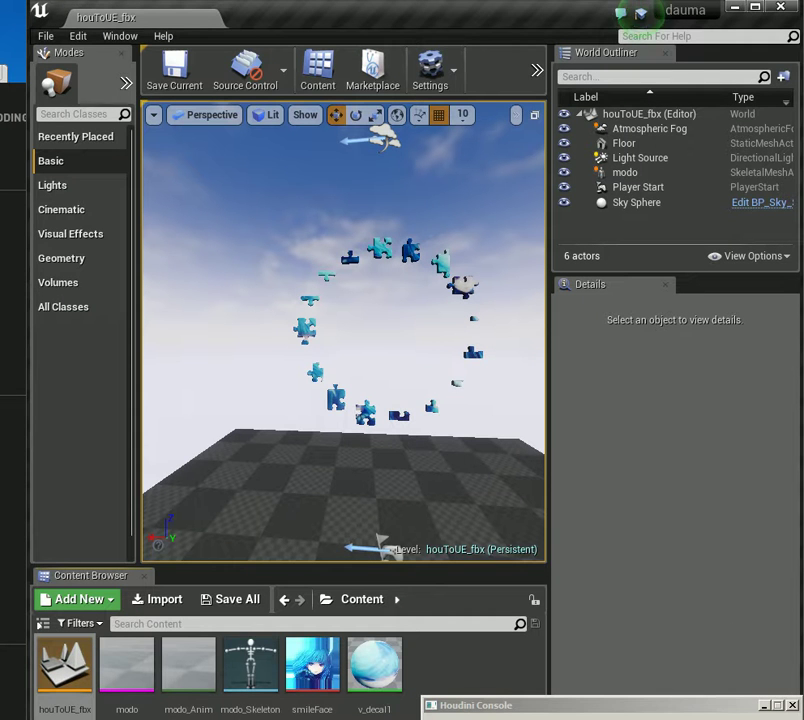
pyautogui.click(538, 70)
pyautogui.click(576, 186)
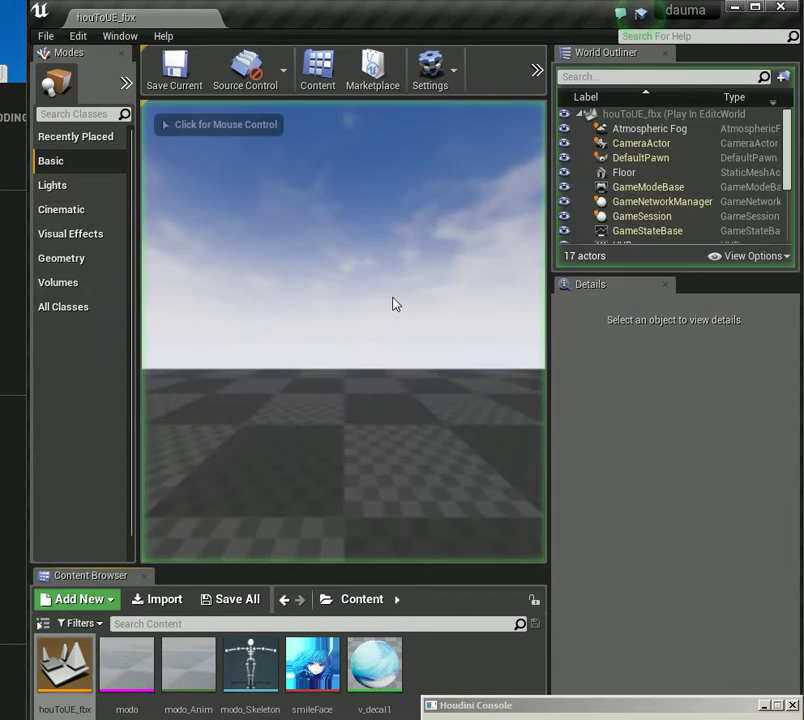
pyautogui.press('s')
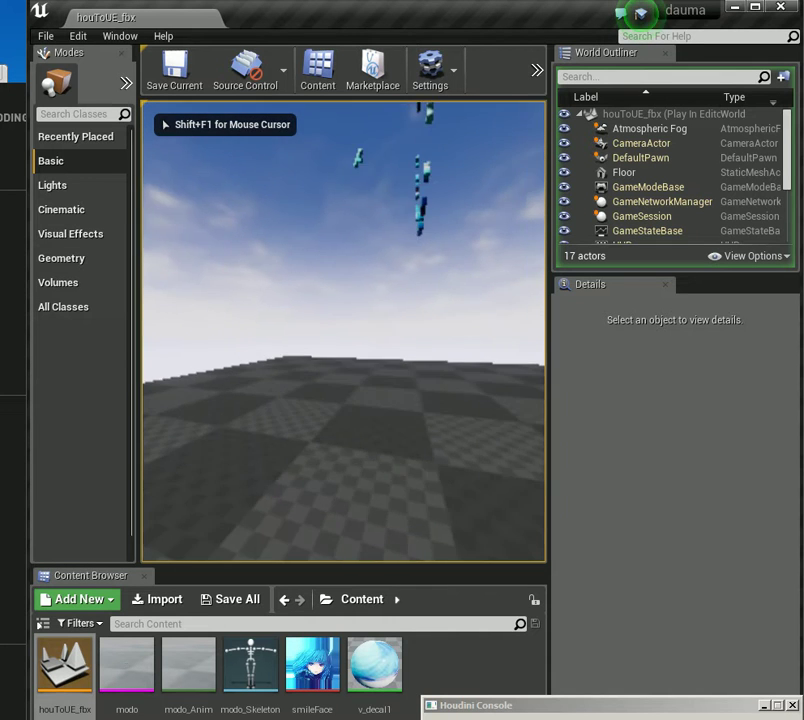
pyautogui.press('w')
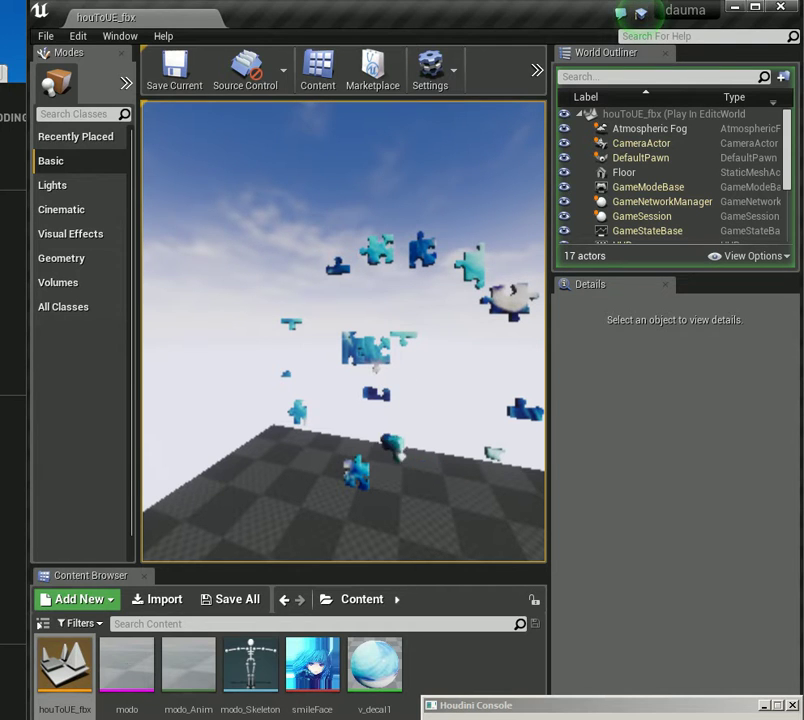
pyautogui.hotkey('alt', 'Tab')
pyautogui.hotkey('alt', 'Tab')
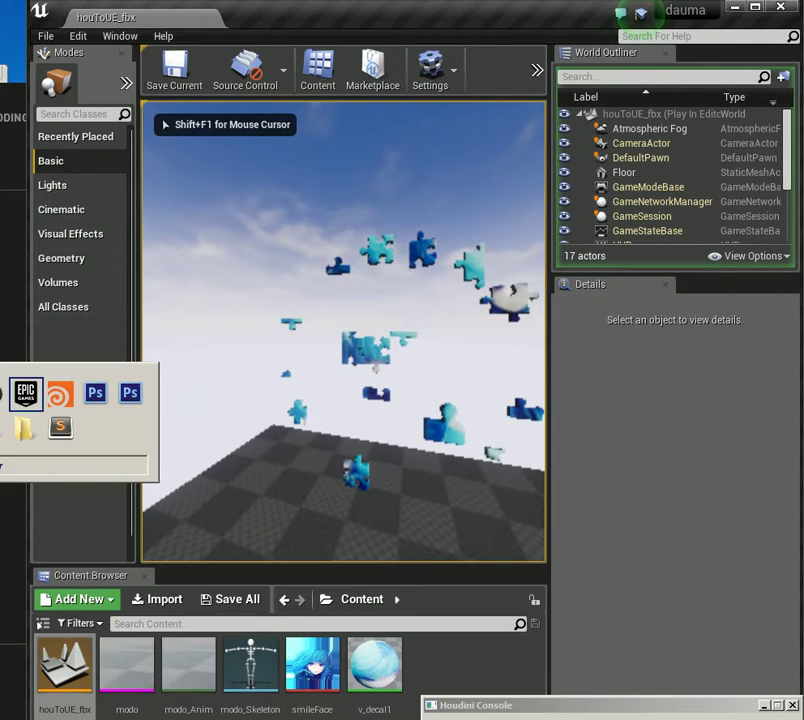
pyautogui.hotkey('alt', 'Tab')
pyautogui.hotkey('alt', 'Tab')
pyautogui.hotkey('alt', 'Tab')
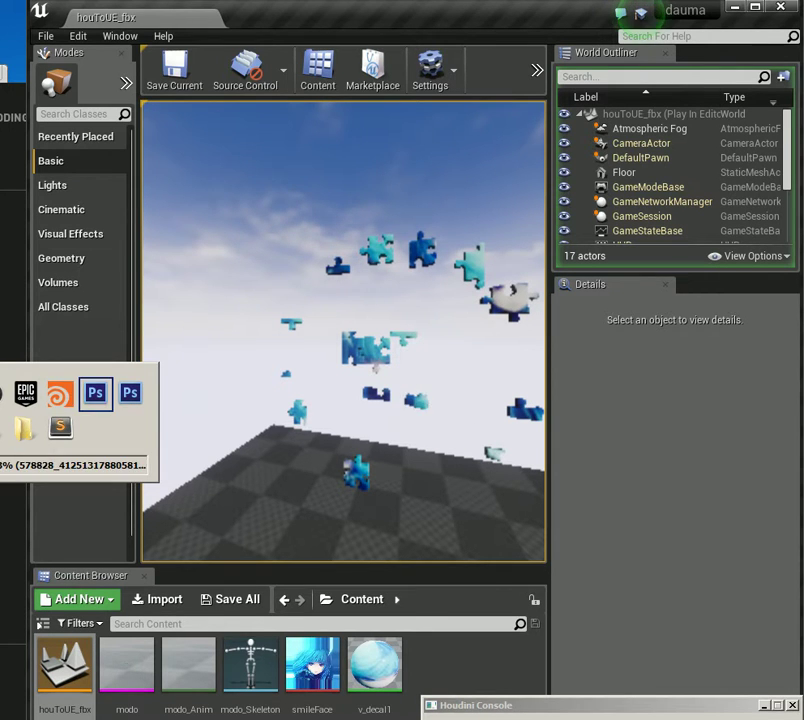
pyautogui.hotkey('alt', 'Tab')
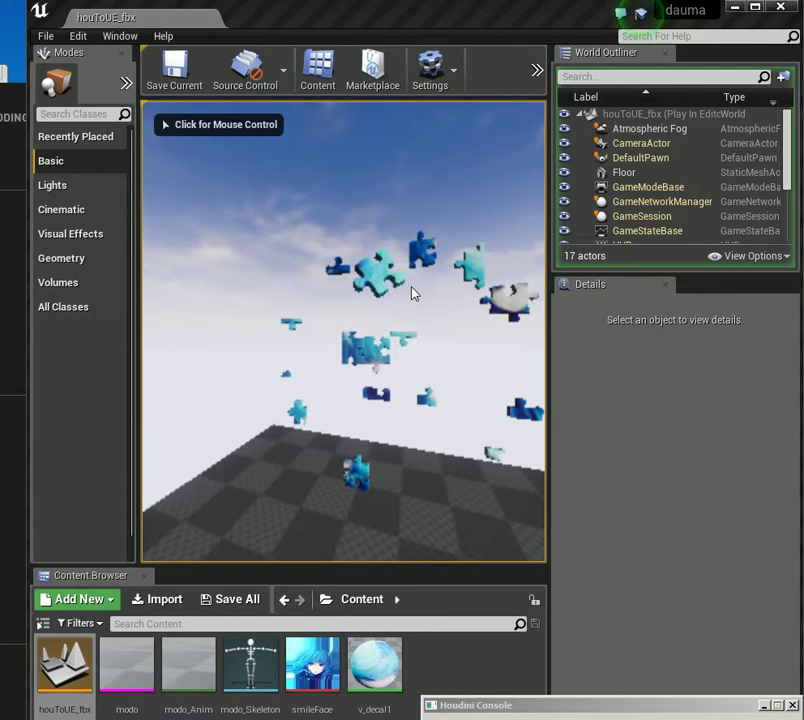
# - Resume control of the running level, fly around the puzzle while it assembles, and end the play session
pyautogui.click(414, 293)
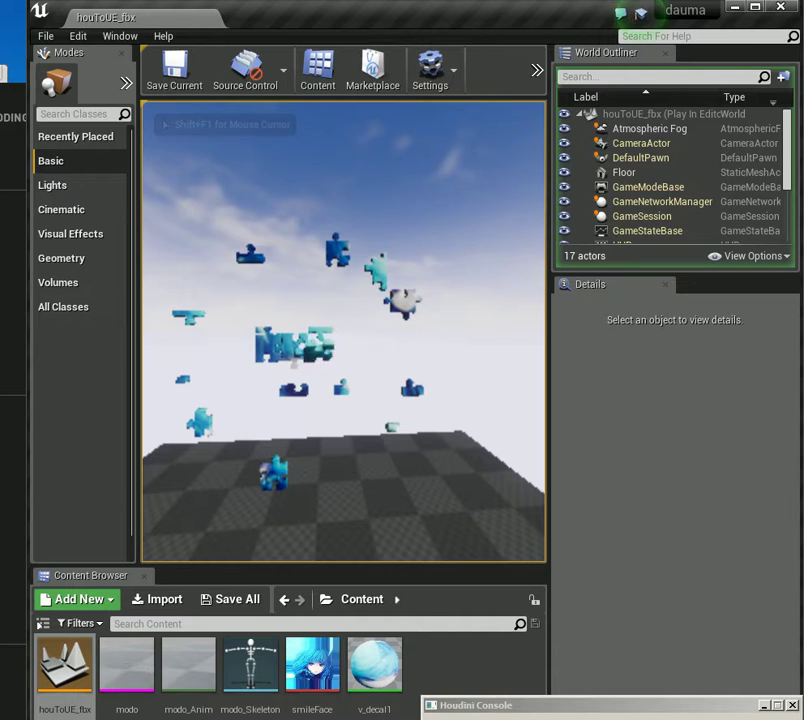
pyautogui.press('s')
pyautogui.press('w')
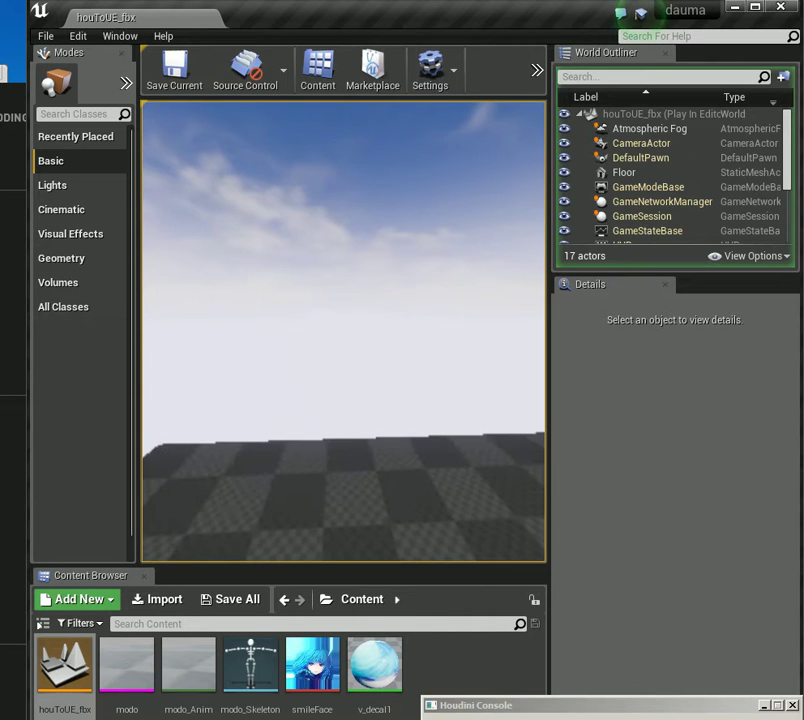
pyautogui.press('s')
pyautogui.press('w')
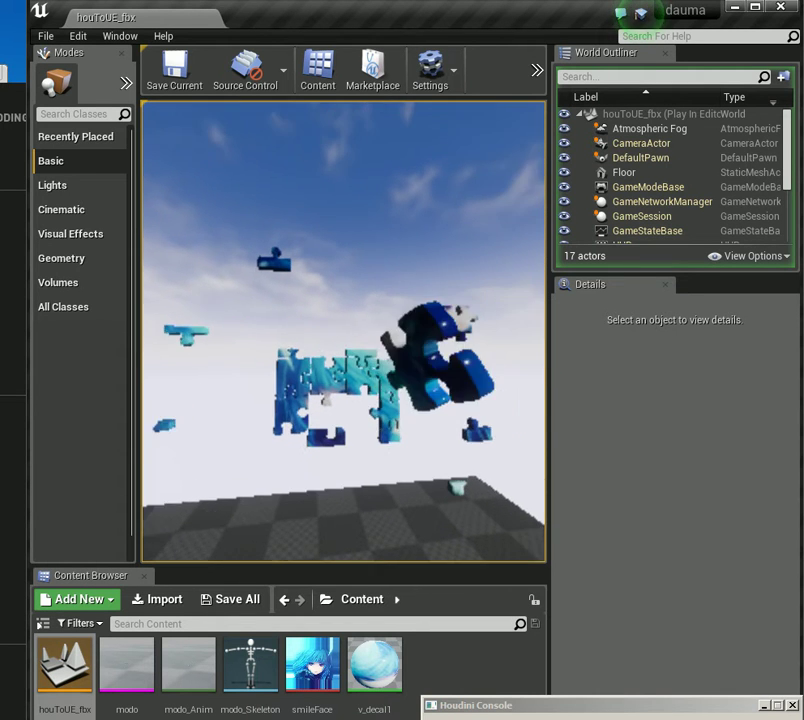
pyautogui.press('d')
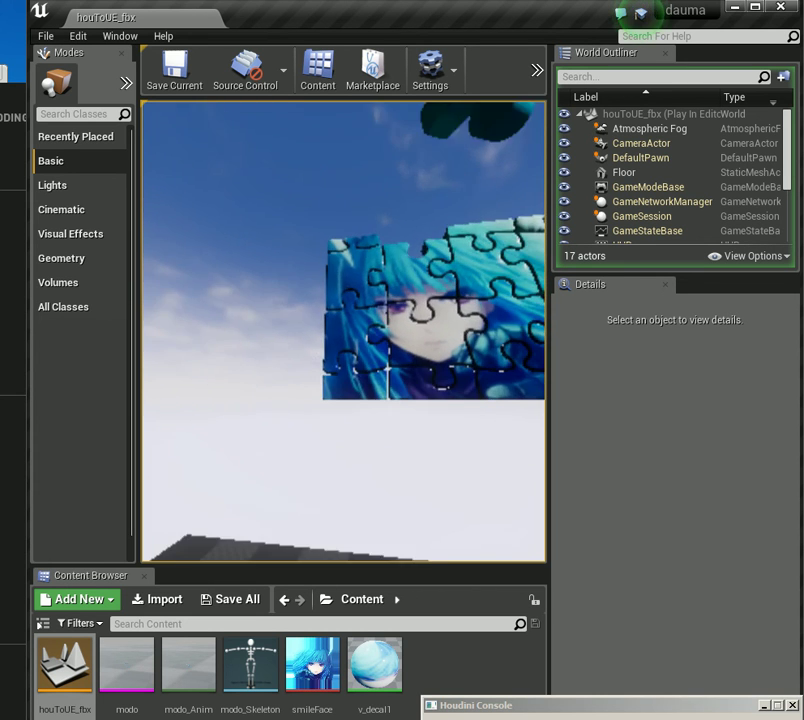
pyautogui.press('Escape')
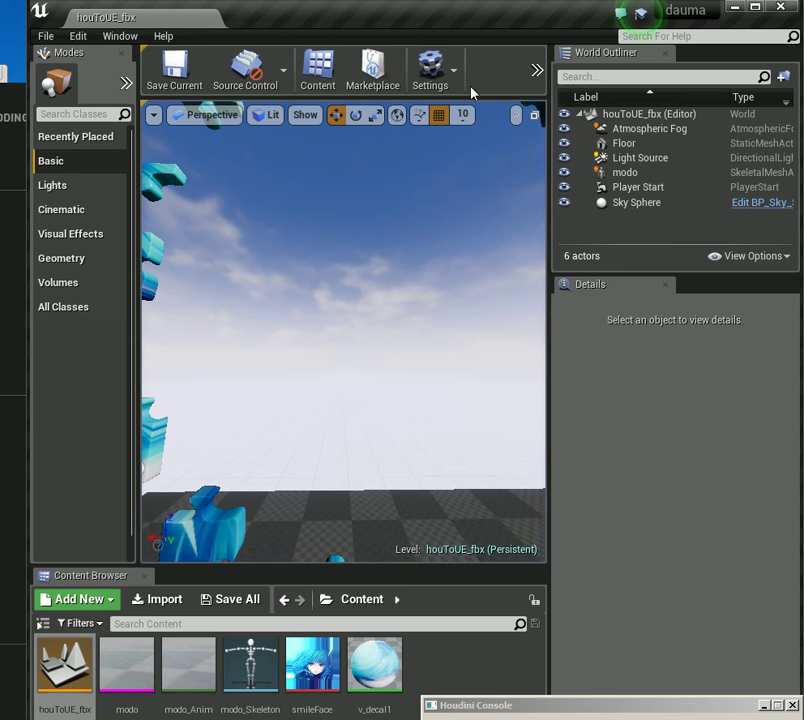